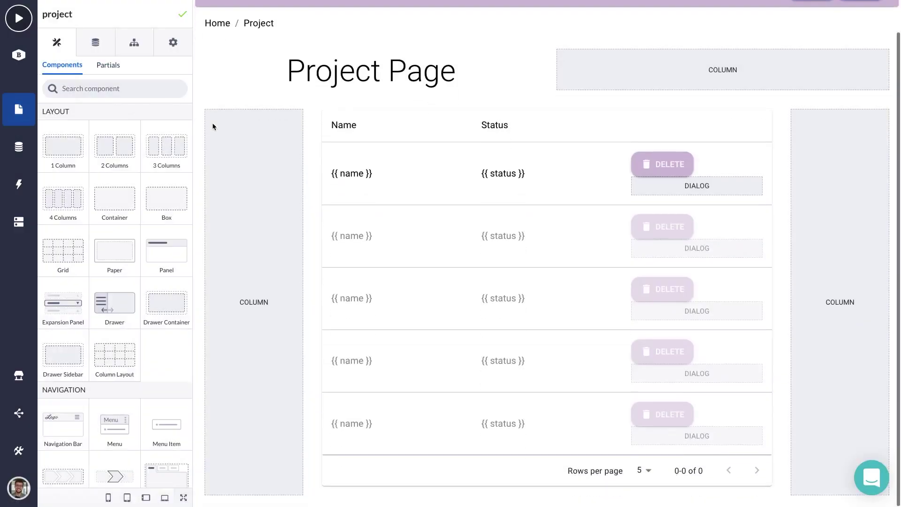
- Review the finished project detail and project/create pages from the Pages list
{"action": "left_click", "coordinate": [18, 106]}
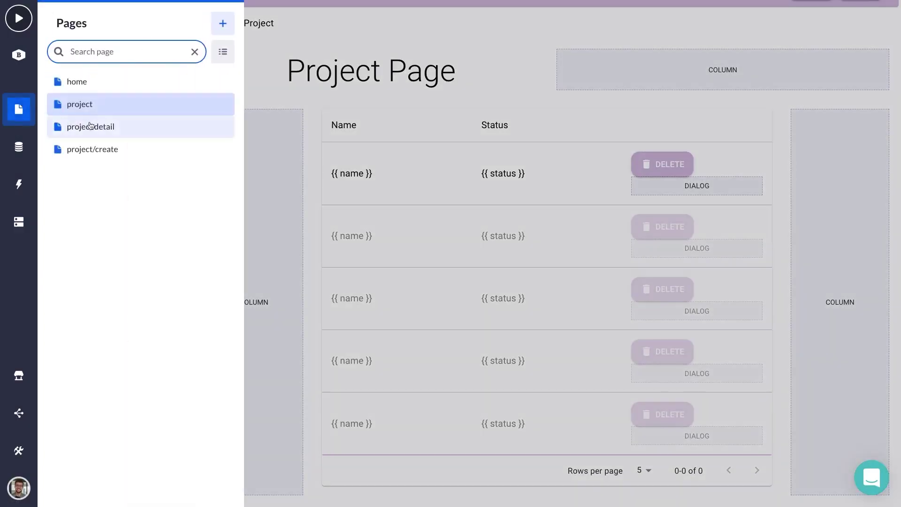
{"action": "left_click", "coordinate": [92, 124]}
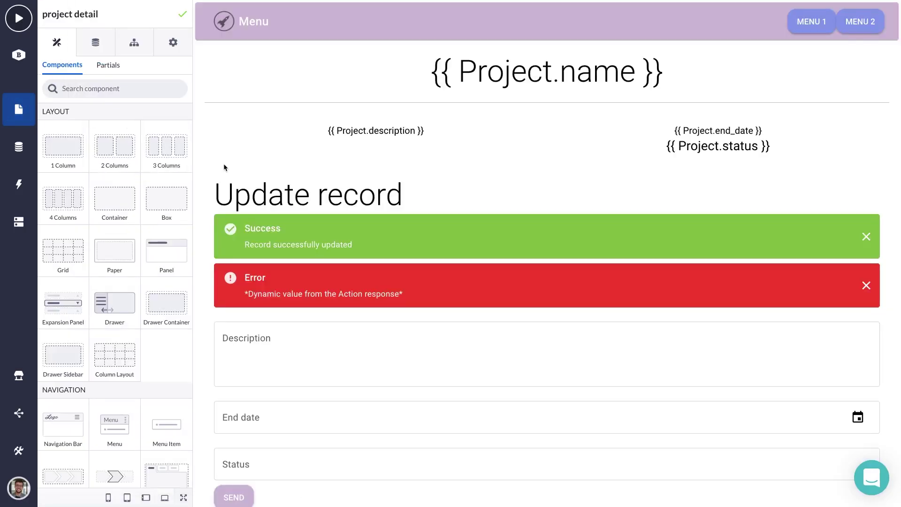
{"action": "scroll", "coordinate": [224, 164], "scroll_direction": "down", "scroll_amount": 2}
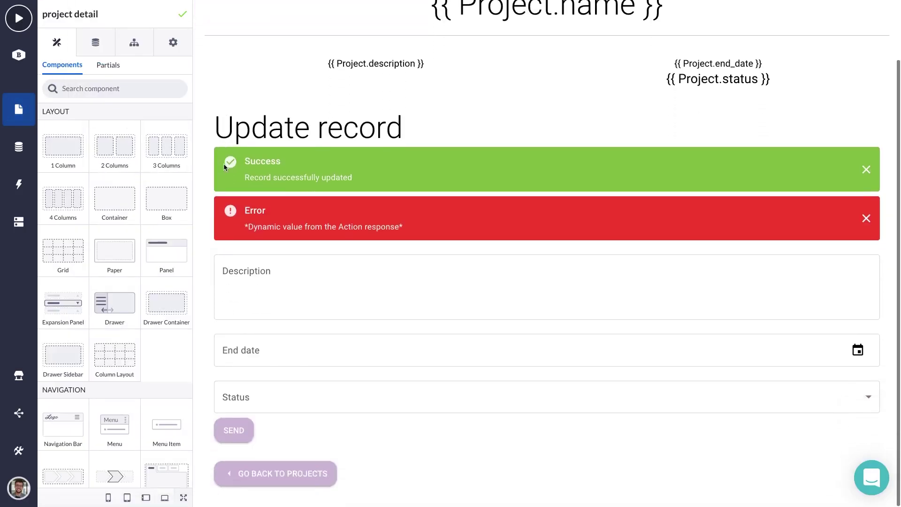
{"action": "left_click", "coordinate": [12, 109]}
{"action": "left_click", "coordinate": [89, 149]}
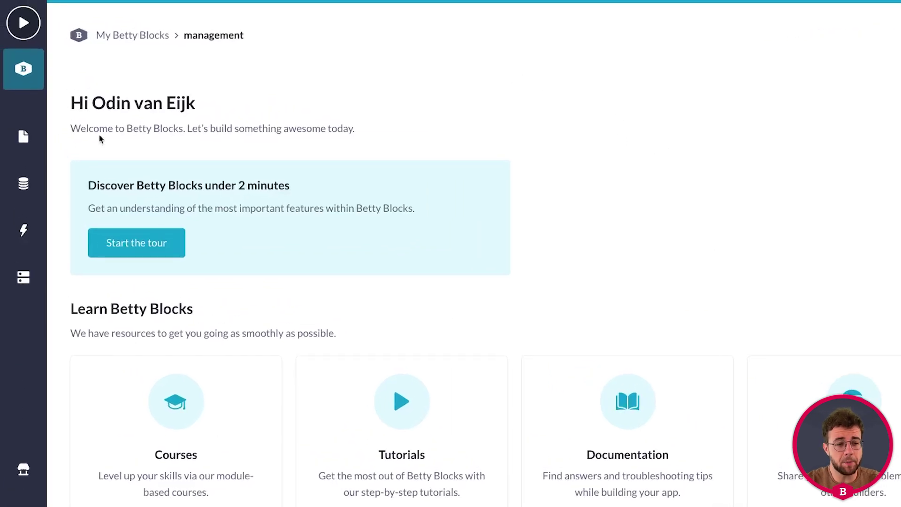
- Open the project page from the Pages overview in the page builder
{"action": "left_click", "coordinate": [22, 136]}
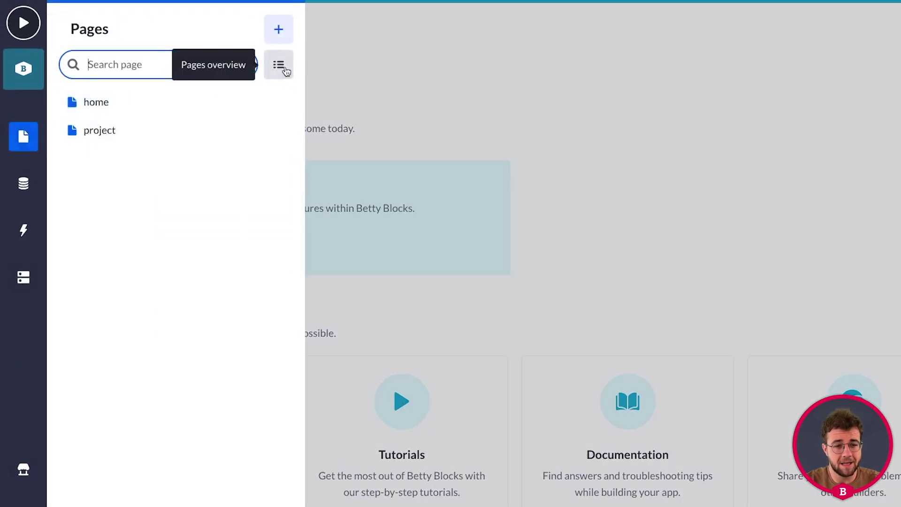
{"action": "left_click", "coordinate": [280, 65]}
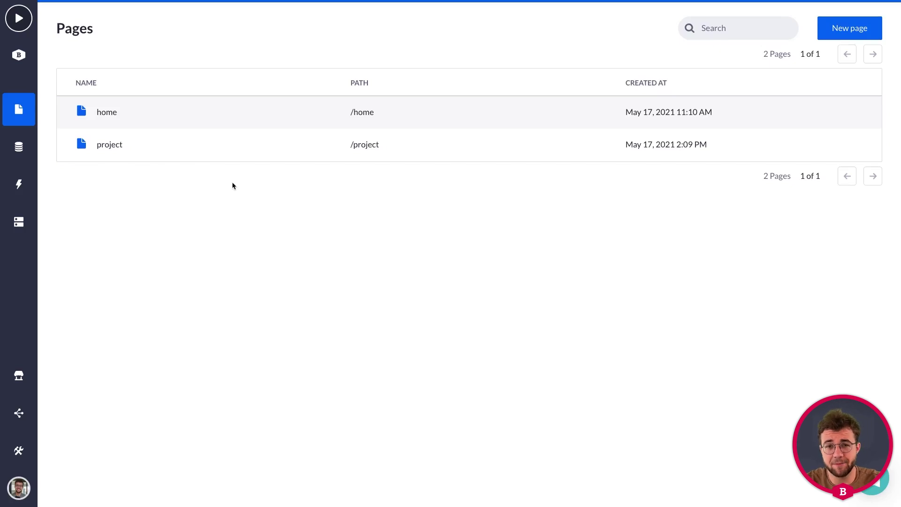
{"action": "left_click", "coordinate": [184, 150]}
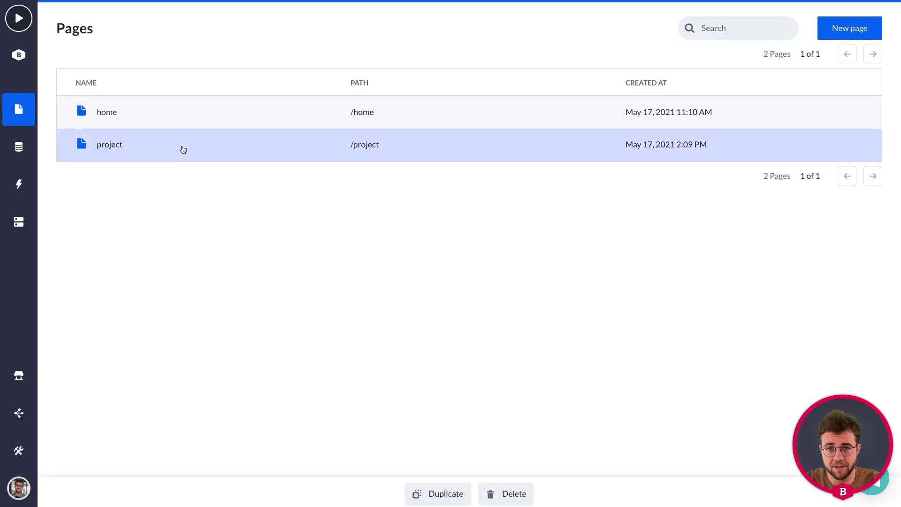
{"action": "double_click", "coordinate": [188, 149]}
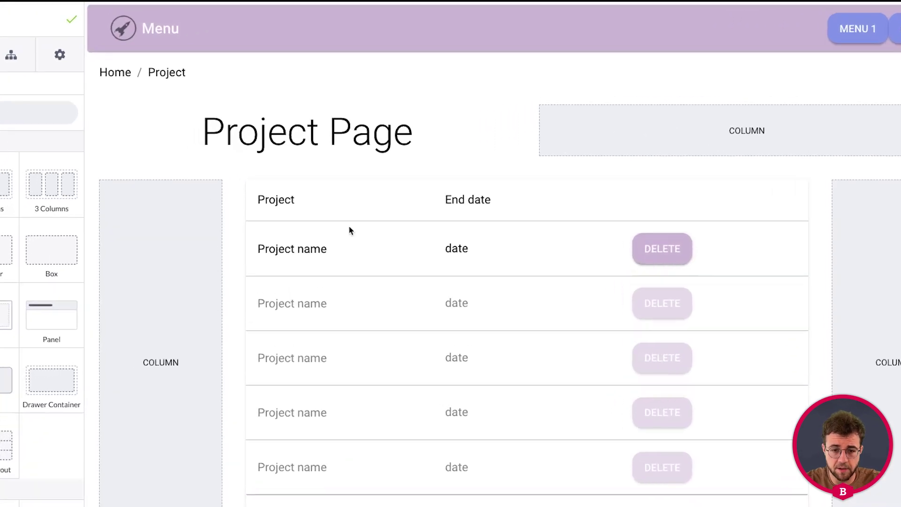
- Select the projects DataTable through its Project name column and delete it
{"action": "left_click", "coordinate": [404, 182]}
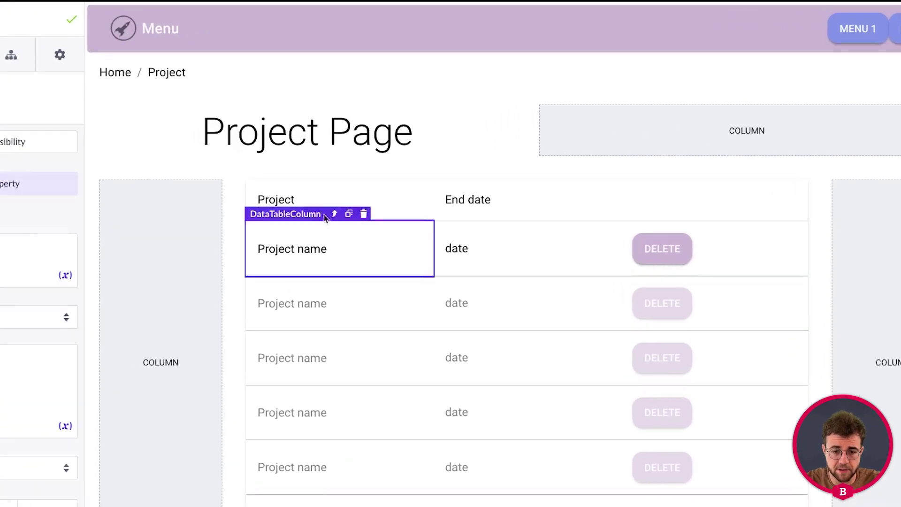
{"action": "left_click", "coordinate": [332, 215]}
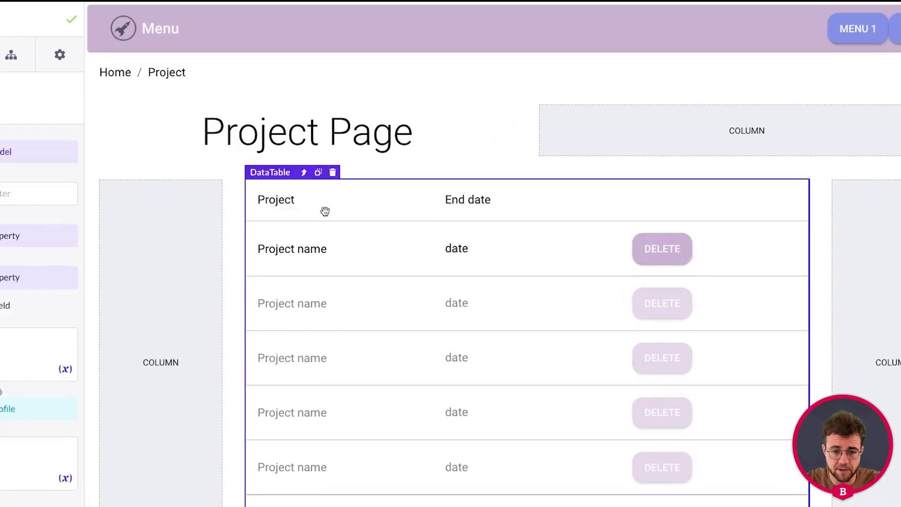
{"action": "left_click", "coordinate": [333, 172]}
{"action": "left_click", "coordinate": [579, 141]}
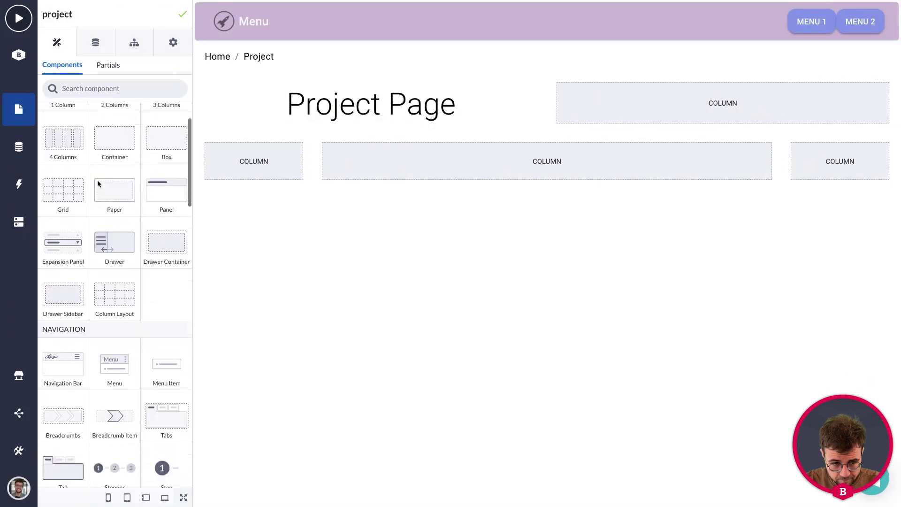
{"action": "scroll", "coordinate": [97, 181], "scroll_direction": "down", "scroll_amount": 2}
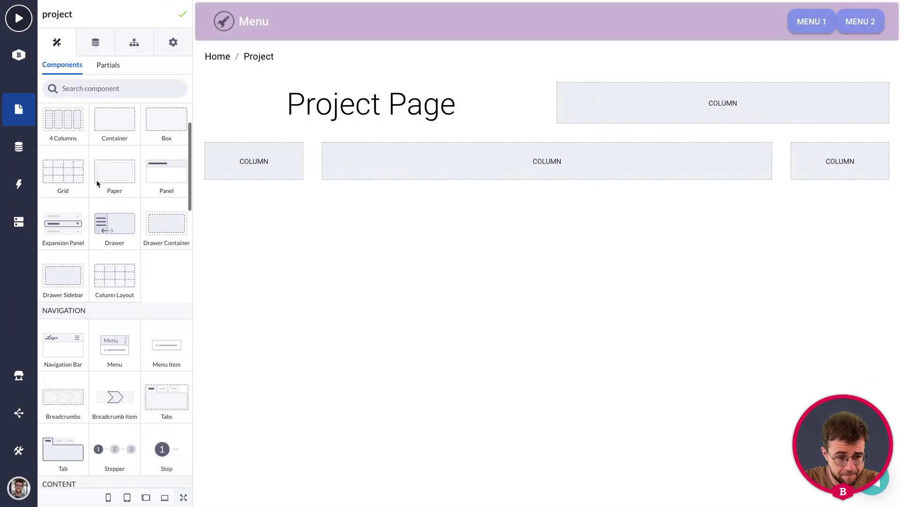
{"action": "scroll", "coordinate": [97, 184], "scroll_direction": "down", "scroll_amount": 15}
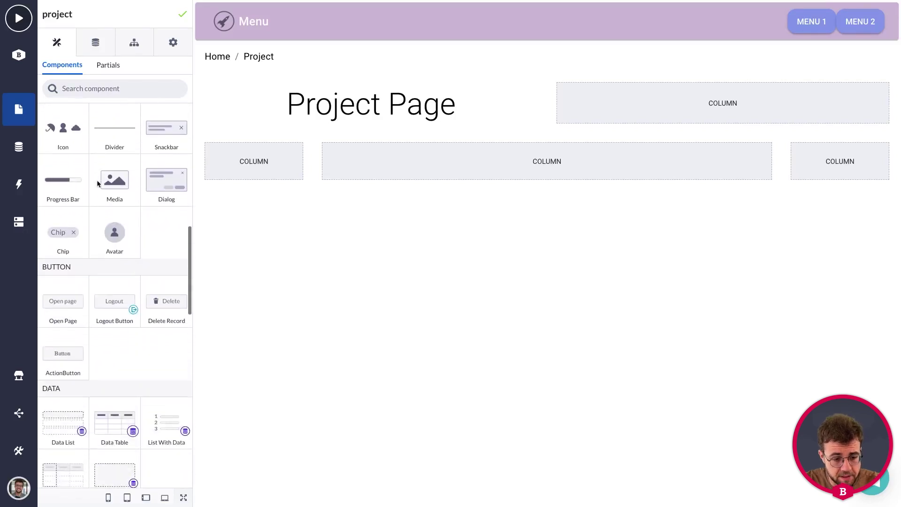
{"action": "scroll", "coordinate": [97, 184], "scroll_direction": "down", "scroll_amount": 2}
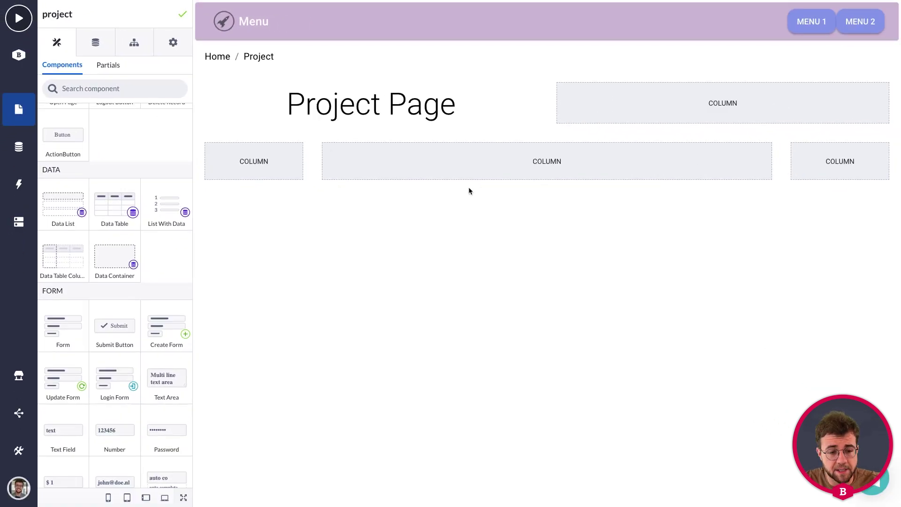
- Place a Data Table in the middle column bound to the Project model
{"action": "left_click_drag", "start_coordinate": [120, 205], "coordinate": [415, 169]}
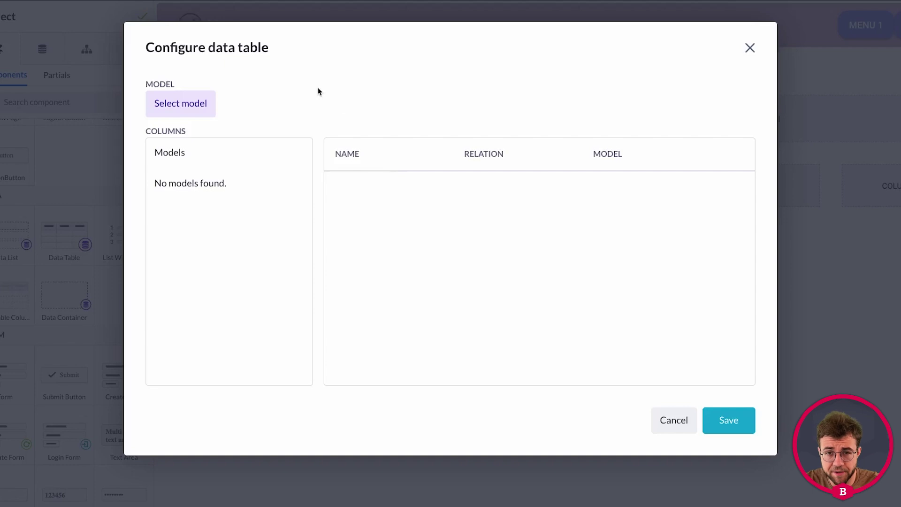
{"action": "left_click", "coordinate": [173, 108]}
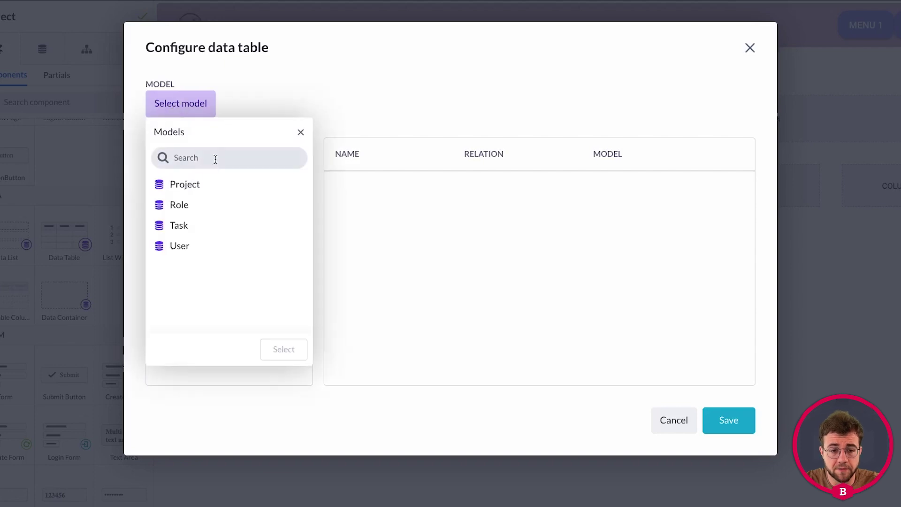
{"action": "left_click", "coordinate": [202, 184]}
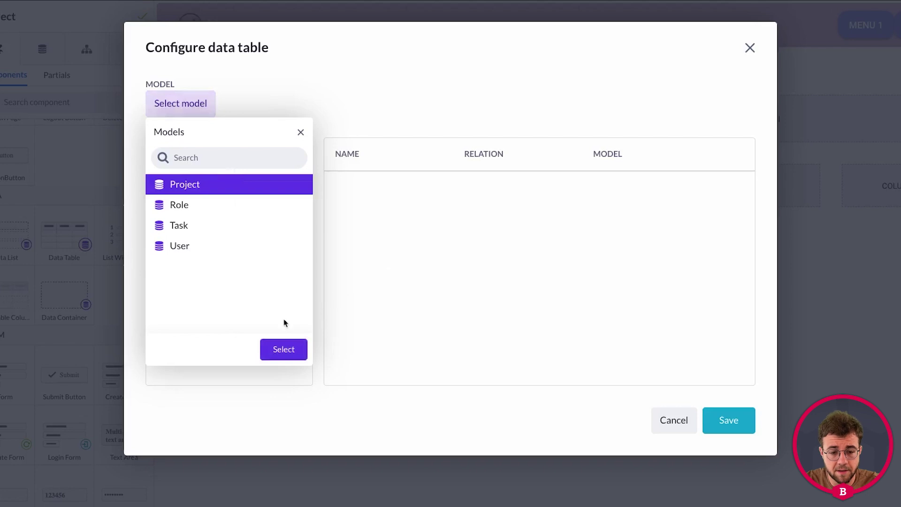
{"action": "left_click", "coordinate": [282, 351]}
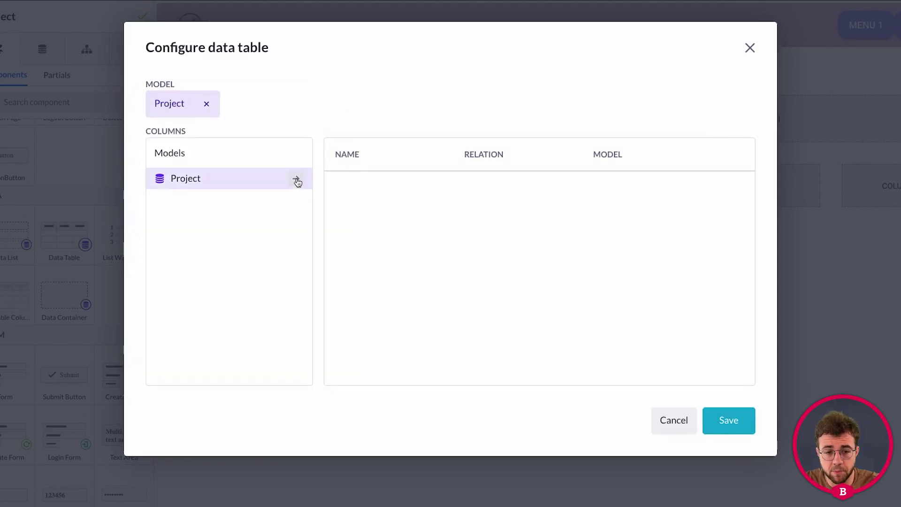
- Give the table Name and Status columns, dropping End date, and save it
{"action": "left_click", "coordinate": [297, 182]}
{"action": "scroll", "coordinate": [237, 207], "scroll_direction": "down", "scroll_amount": 1}
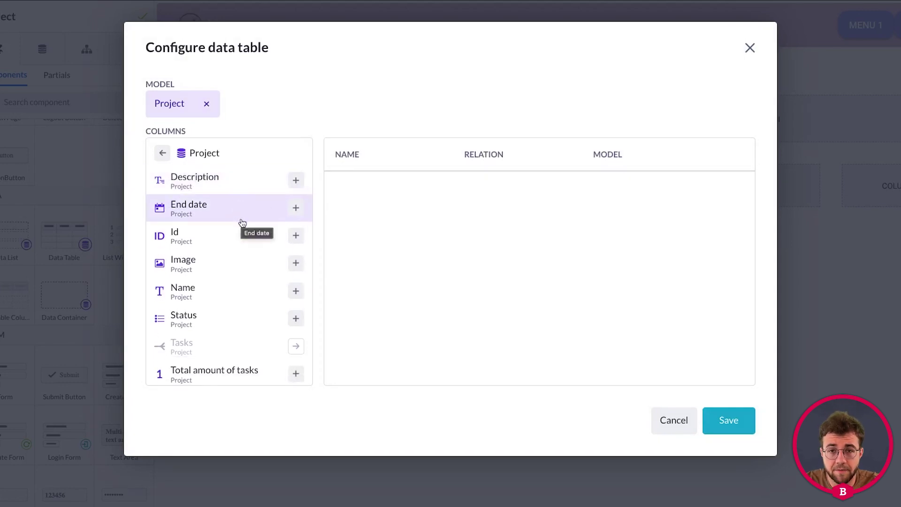
{"action": "scroll", "coordinate": [242, 223], "scroll_direction": "down", "scroll_amount": 1}
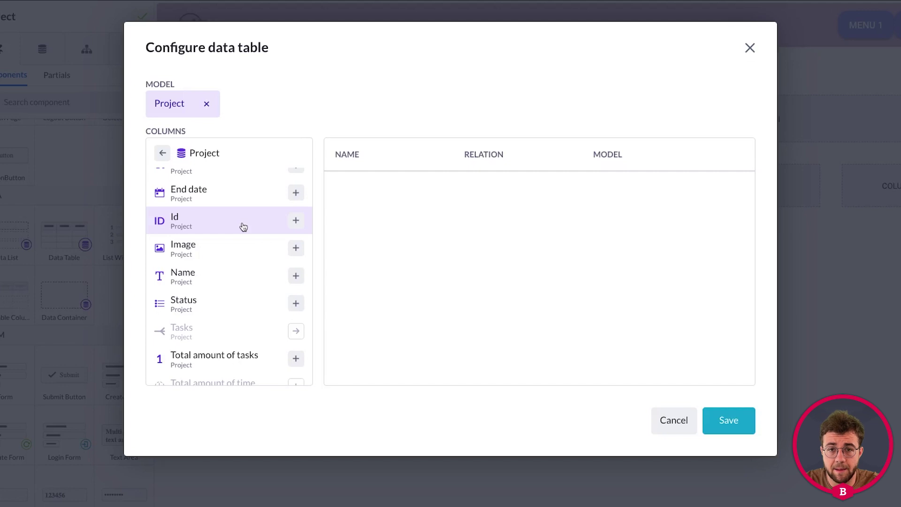
{"action": "scroll", "coordinate": [242, 227], "scroll_direction": "down", "scroll_amount": 2}
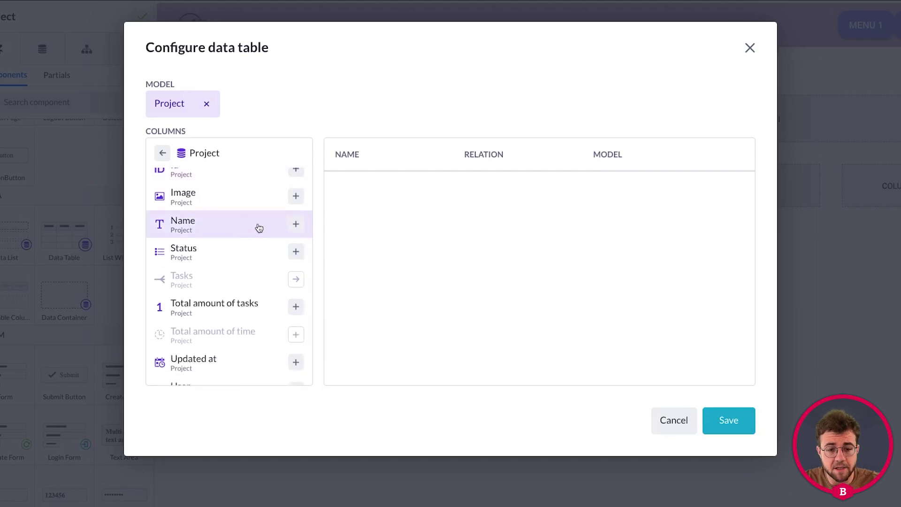
{"action": "left_click", "coordinate": [296, 224]}
{"action": "scroll", "coordinate": [211, 229], "scroll_direction": "down", "scroll_amount": 1}
{"action": "scroll", "coordinate": [204, 229], "scroll_direction": "up", "scroll_amount": 3}
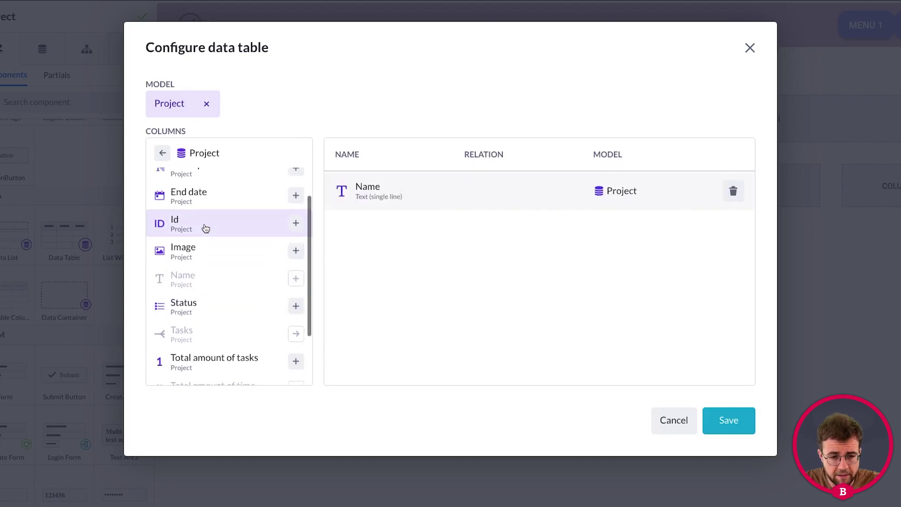
{"action": "left_click", "coordinate": [296, 208]}
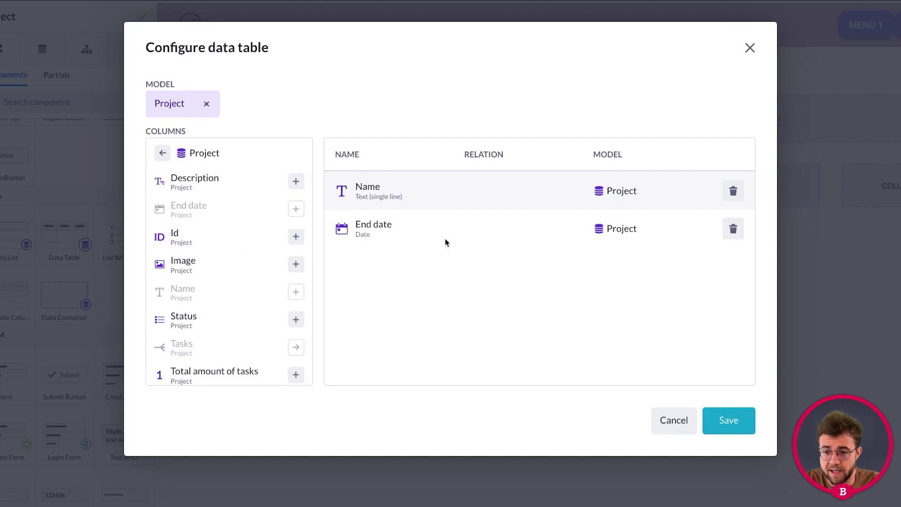
{"action": "left_click", "coordinate": [733, 230]}
{"action": "scroll", "coordinate": [245, 242], "scroll_direction": "down", "scroll_amount": 1}
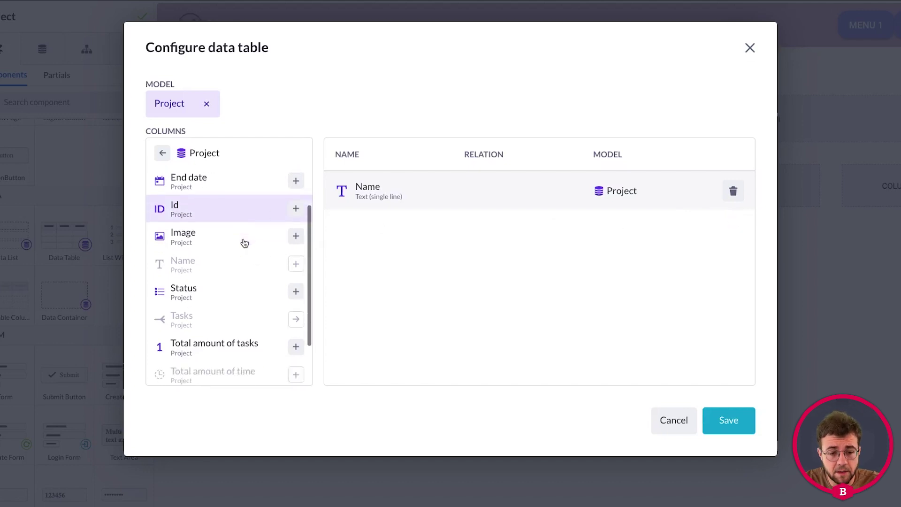
{"action": "scroll", "coordinate": [296, 290], "scroll_direction": "down", "scroll_amount": 1}
{"action": "left_click", "coordinate": [296, 286]}
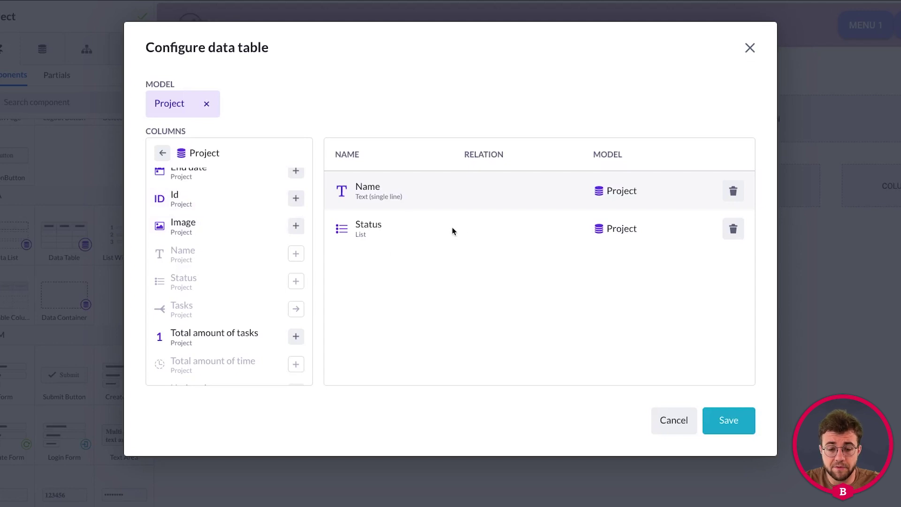
{"action": "left_click", "coordinate": [728, 422]}
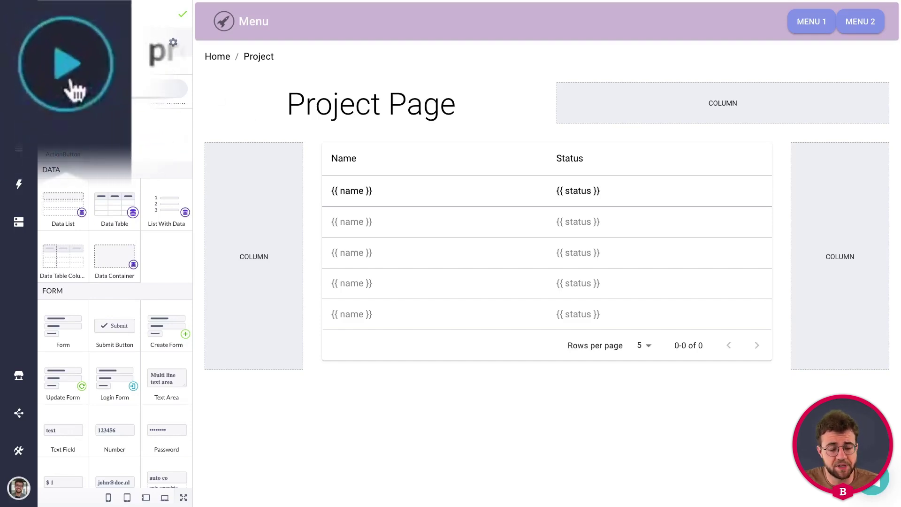
{"action": "left_click", "coordinate": [19, 18]}
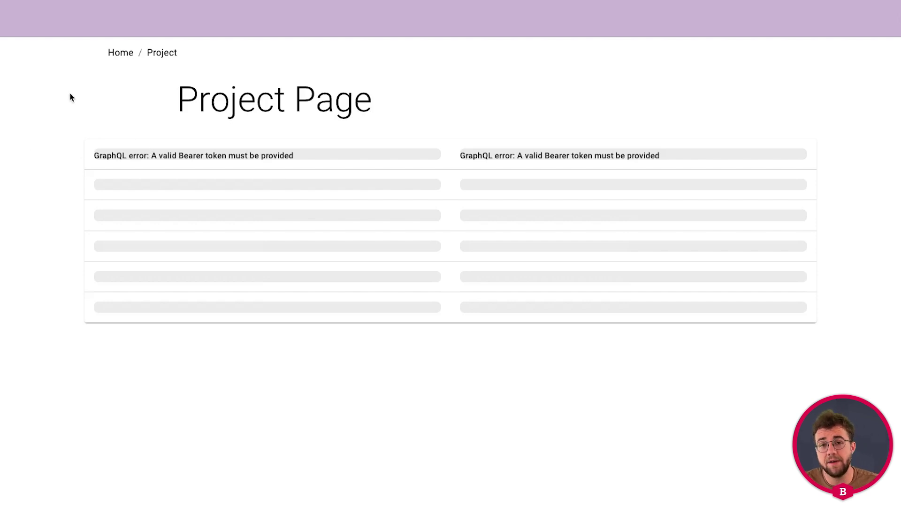
{"action": "key", "text": "super+w"}
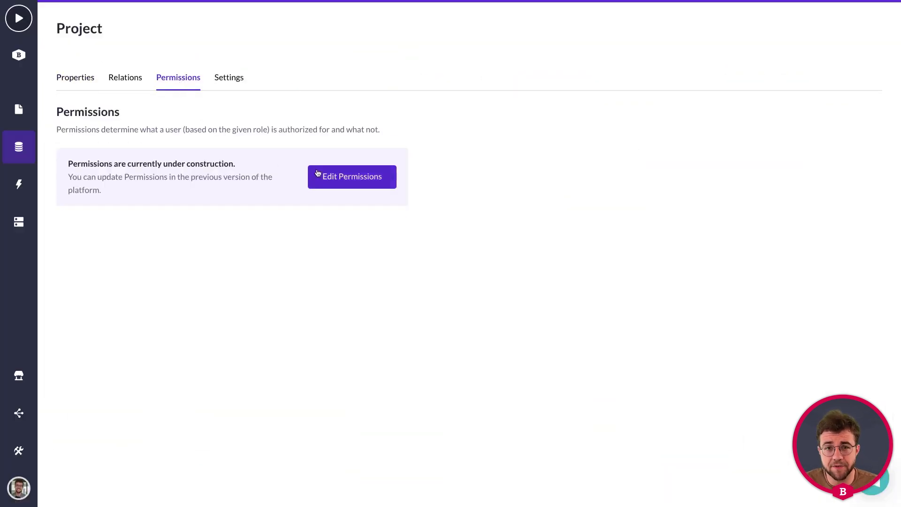
- Tick Read permission for the public role on the Project model and save
{"action": "left_click", "coordinate": [318, 173]}
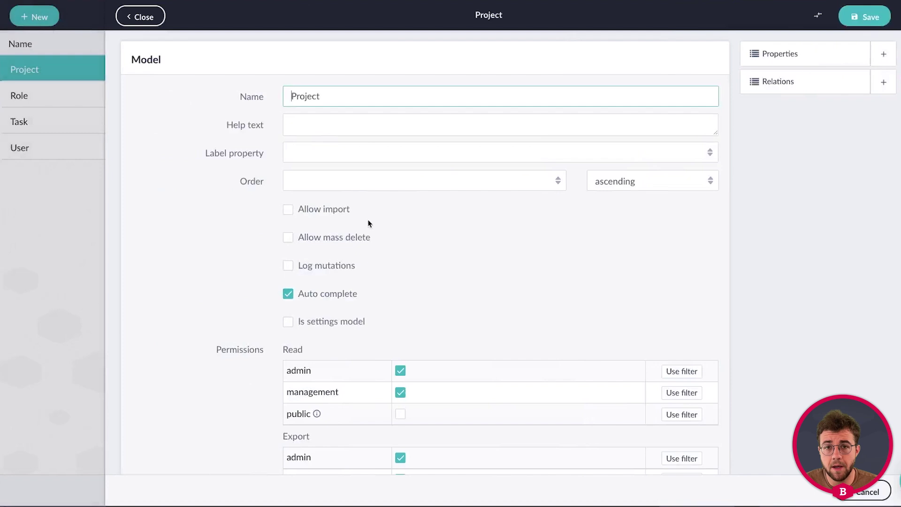
{"action": "scroll", "coordinate": [469, 243], "scroll_direction": "down", "scroll_amount": 2}
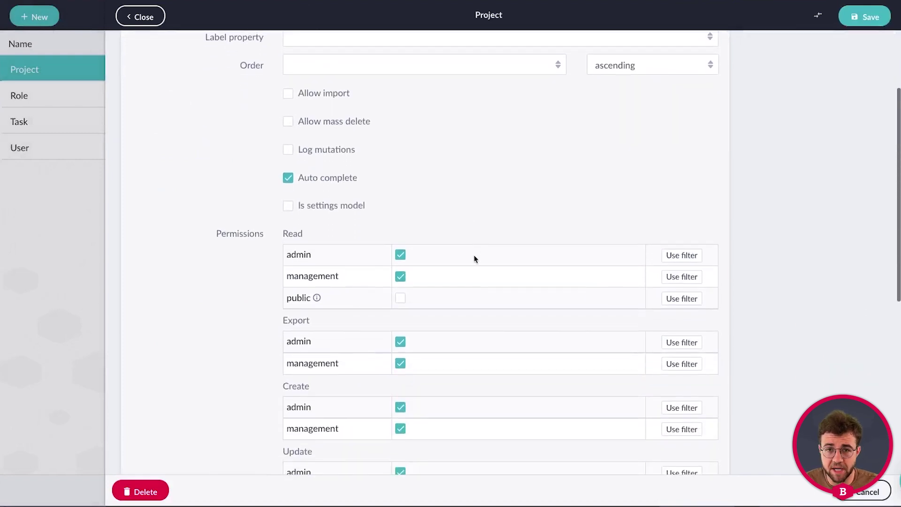
{"action": "left_click", "coordinate": [402, 299]}
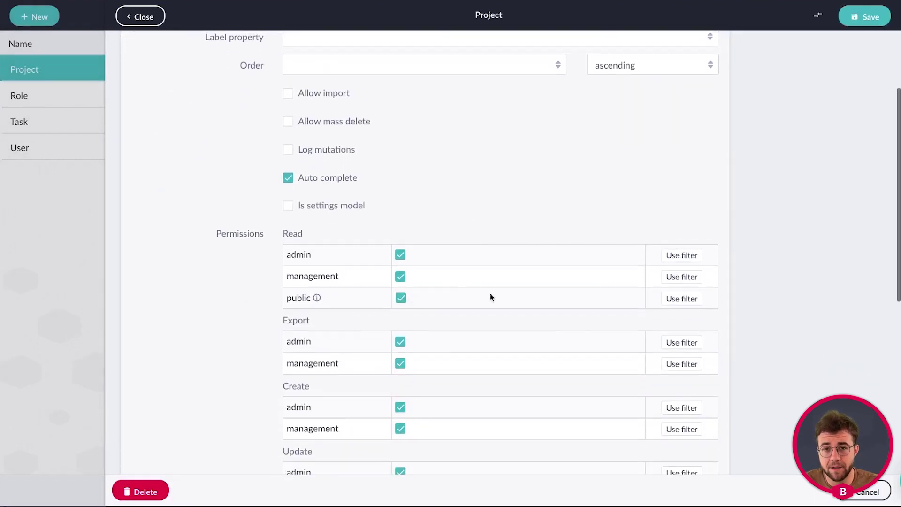
{"action": "left_click", "coordinate": [865, 18]}
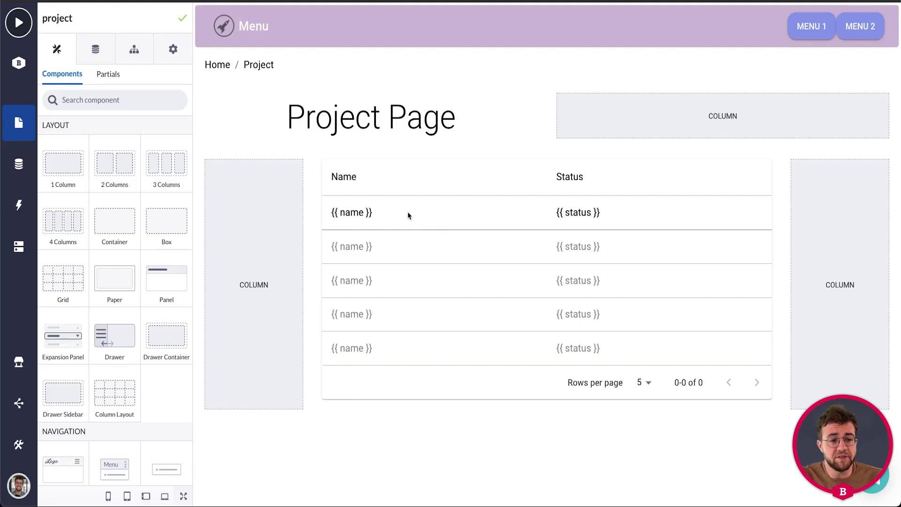
- Start a new page from the Blank page template
{"action": "left_click", "coordinate": [21, 128]}
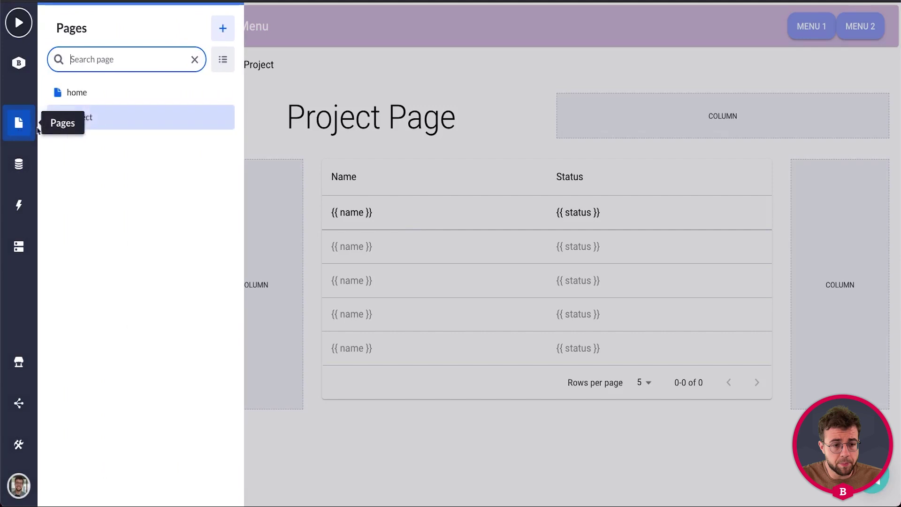
{"action": "left_click", "coordinate": [222, 30]}
{"action": "mouse_move", "coordinate": [187, 323]}
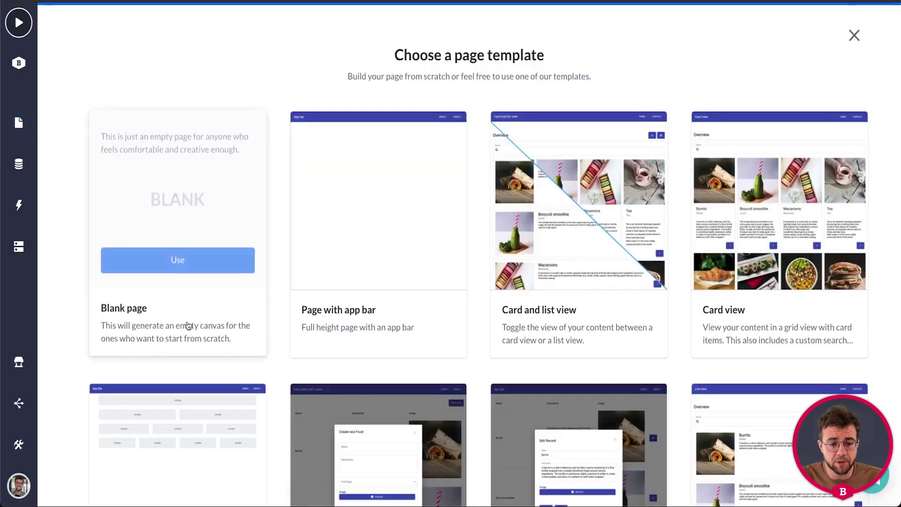
{"action": "left_click", "coordinate": [178, 259]}
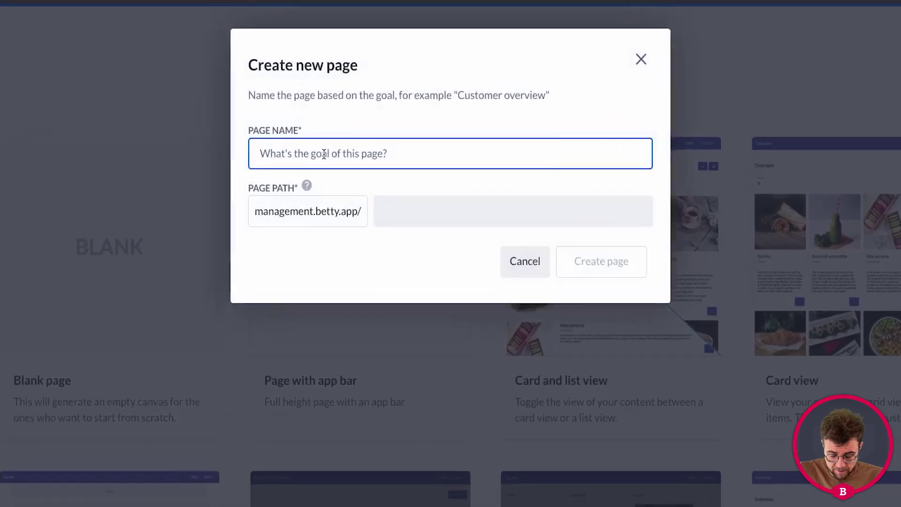
- Name the page 'project detail' and set its path to project/:project_id
{"action": "type", "text": "project detail"}
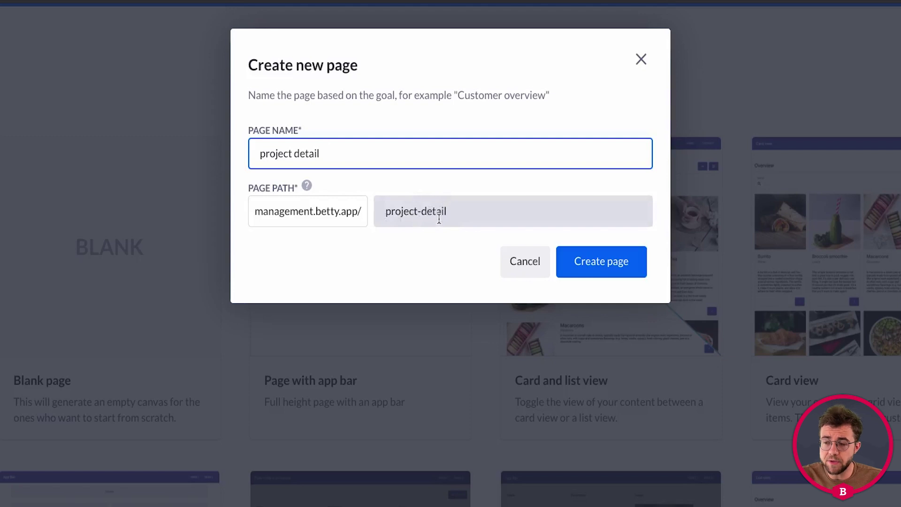
{"action": "left_click", "coordinate": [468, 213]}
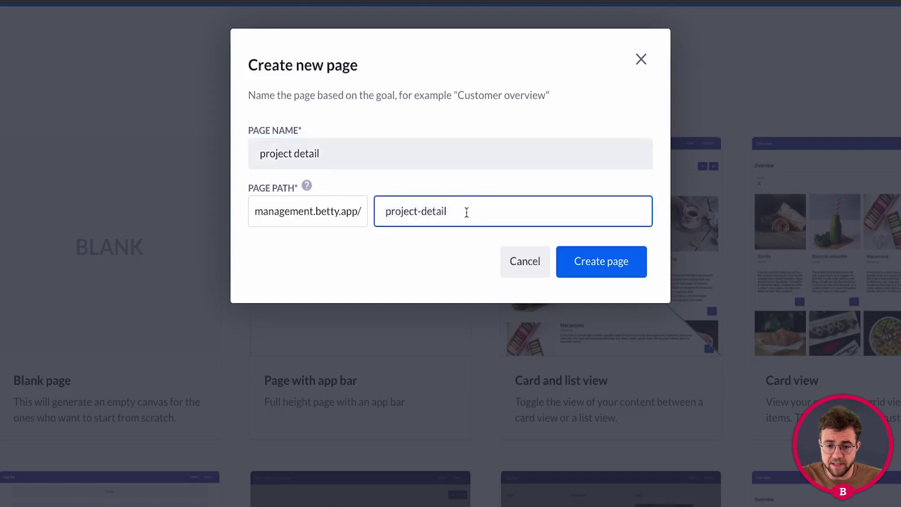
{"action": "left_click_drag", "start_coordinate": [450, 213], "coordinate": [417, 214]}
{"action": "key", "text": "BackSpace"}
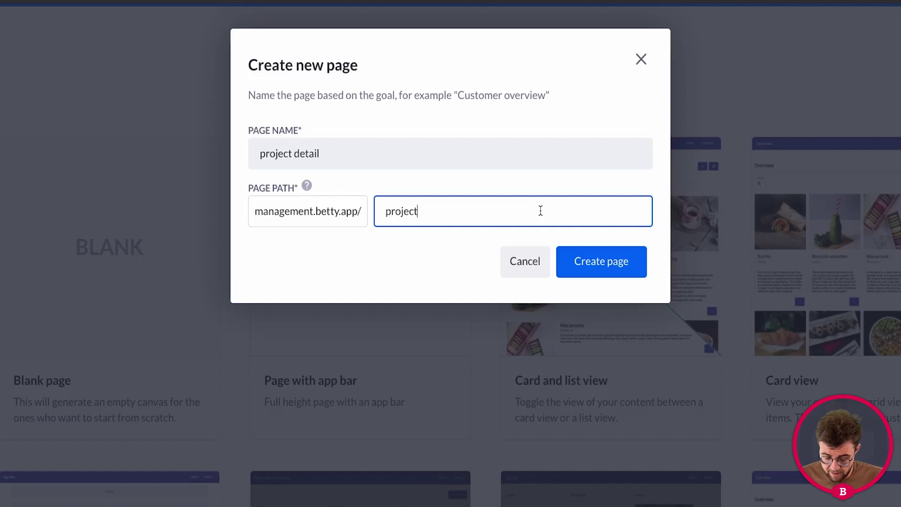
{"action": "type", "text": "/"}
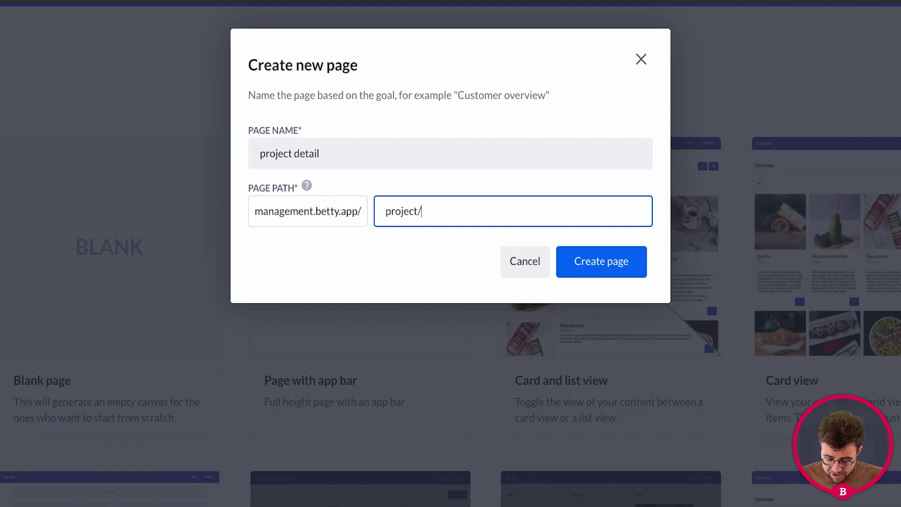
{"action": "type", "text": ":projec"}
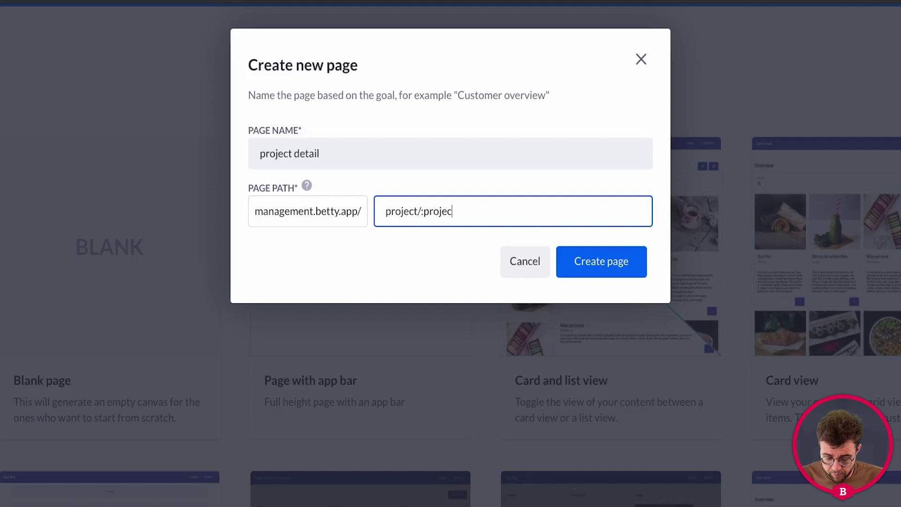
{"action": "type", "text": "t_id"}
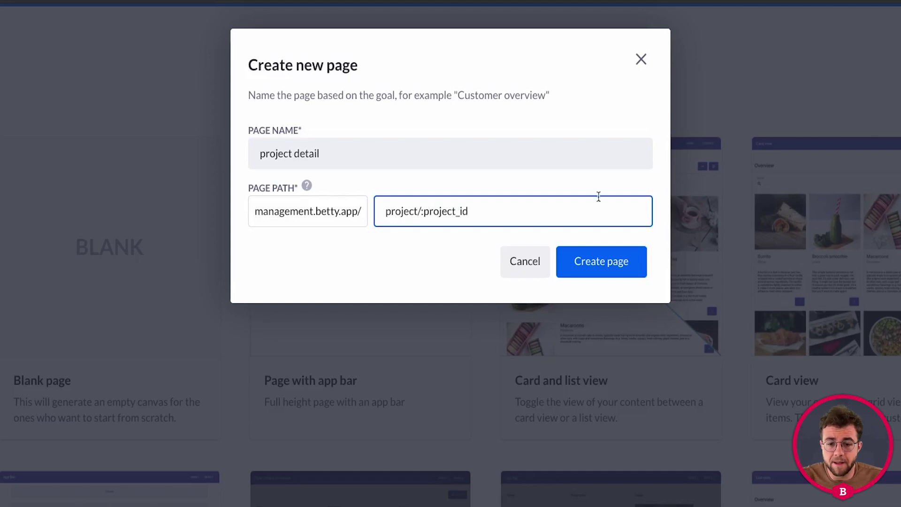
{"action": "left_click_drag", "start_coordinate": [481, 217], "coordinate": [420, 214]}
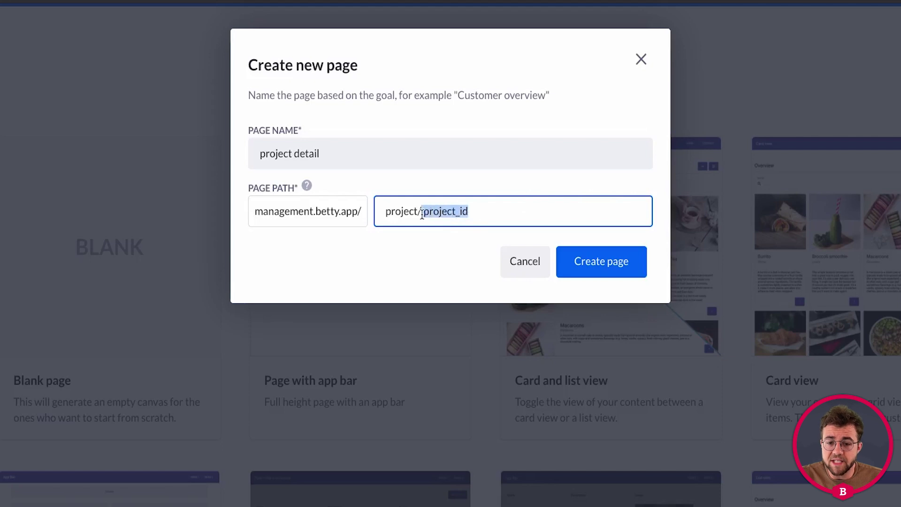
{"action": "left_click", "coordinate": [463, 212]}
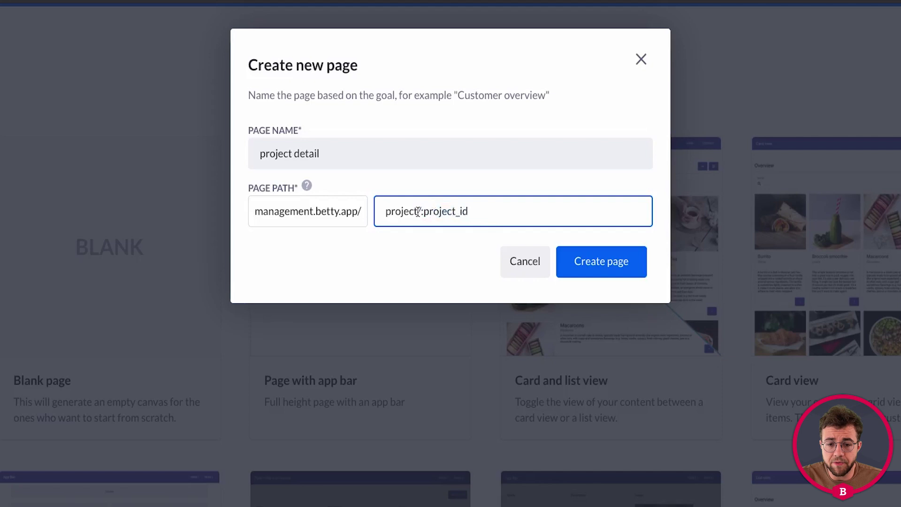
{"action": "left_click_drag", "start_coordinate": [423, 213], "coordinate": [470, 214]}
{"action": "left_click", "coordinate": [477, 213]}
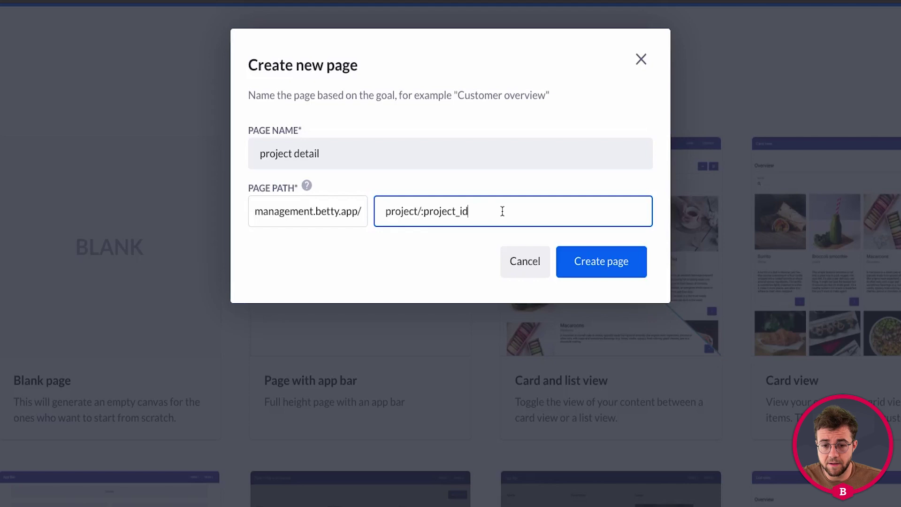
- Create the blank 'project detail' page and open it in the builder
{"action": "left_click", "coordinate": [604, 266]}
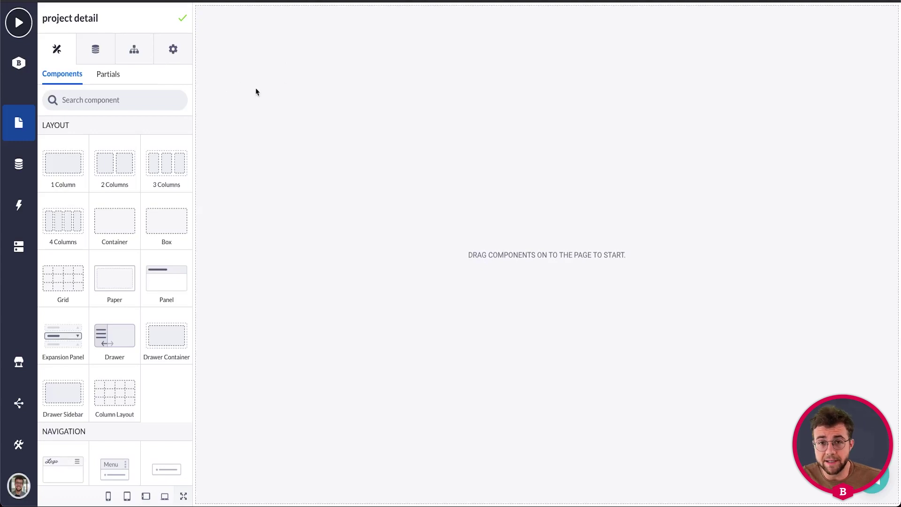
{"action": "left_click", "coordinate": [107, 75]}
{"action": "mouse_move", "coordinate": [88, 154]}
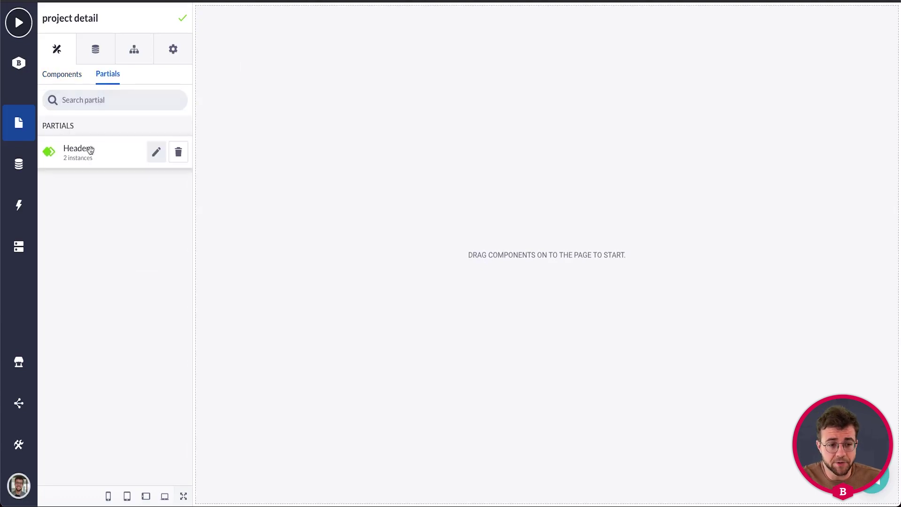
- Add the Header partial, a 1 Column layout, and a data container inside the column
{"action": "left_click_drag", "start_coordinate": [74, 141], "coordinate": [420, 212]}
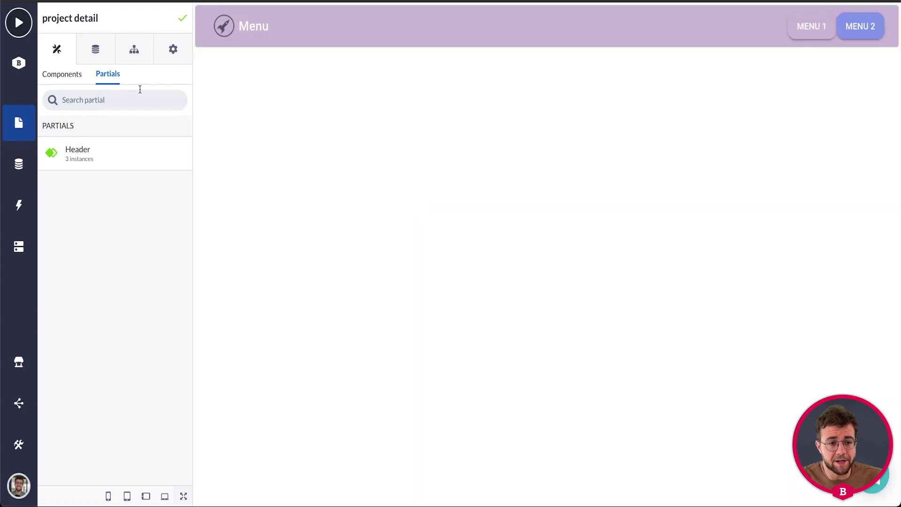
{"action": "left_click", "coordinate": [64, 77]}
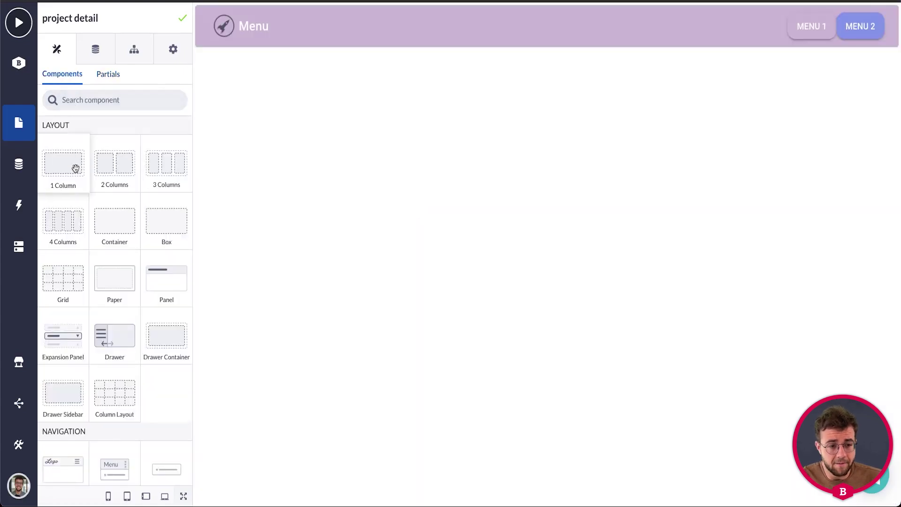
{"action": "left_click_drag", "start_coordinate": [63, 161], "coordinate": [416, 251]}
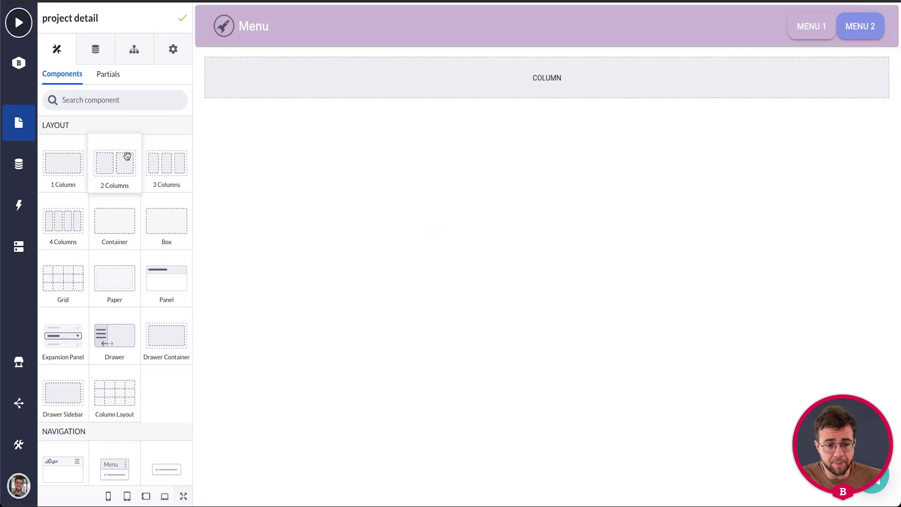
{"action": "scroll", "coordinate": [127, 156], "scroll_direction": "down", "scroll_amount": 15}
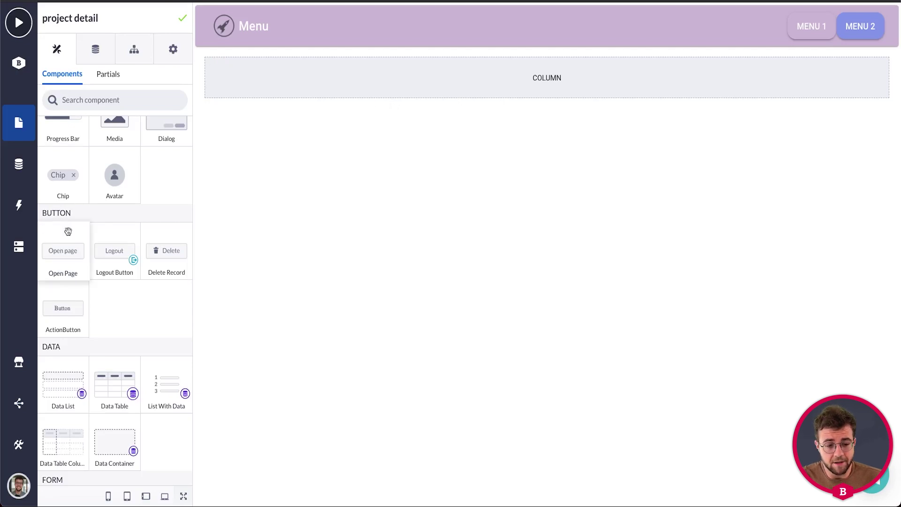
{"action": "scroll", "coordinate": [90, 234], "scroll_direction": "down", "scroll_amount": 4}
{"action": "left_click_drag", "start_coordinate": [139, 307], "coordinate": [443, 74]}
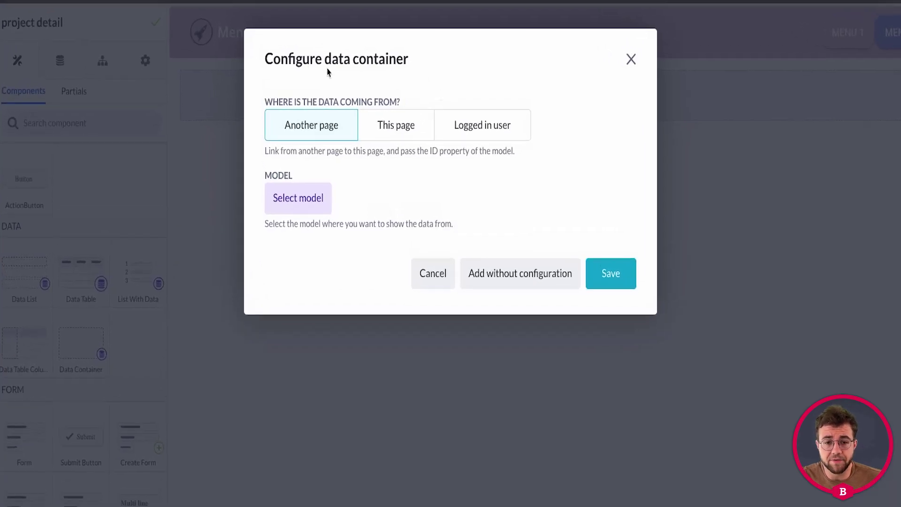
- Bind the data container to a Project record from another page and save
{"action": "left_click", "coordinate": [310, 202]}
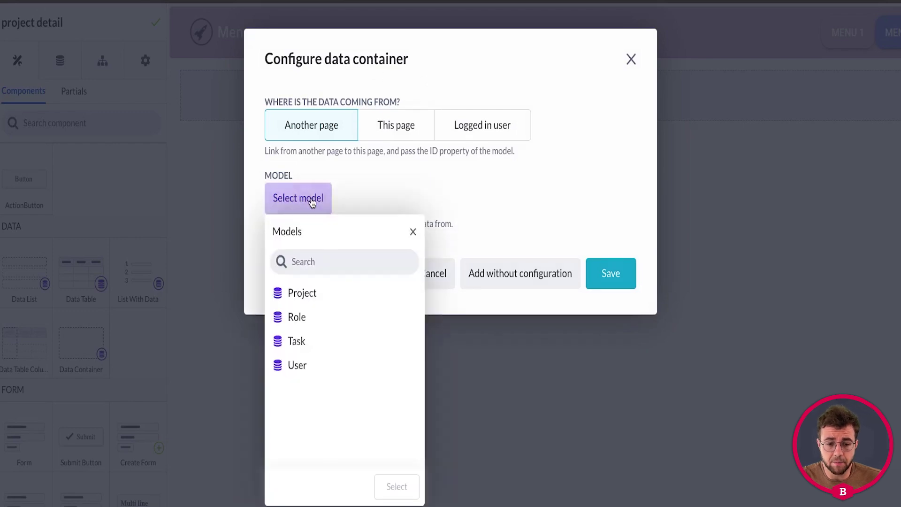
{"action": "left_click", "coordinate": [305, 294]}
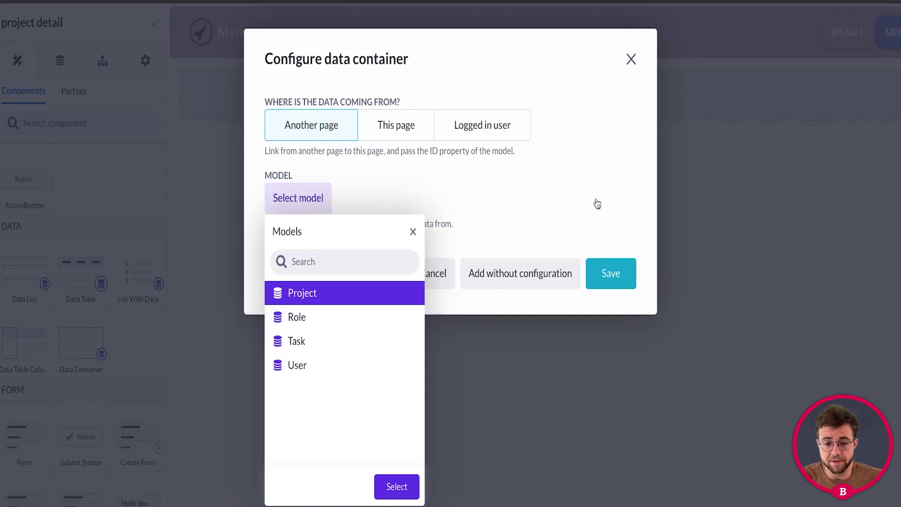
{"action": "left_click", "coordinate": [397, 486]}
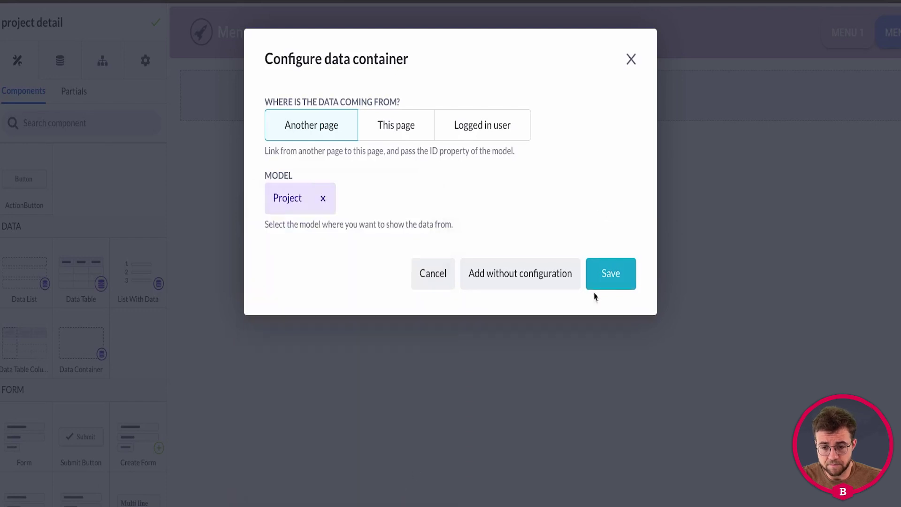
{"action": "left_click", "coordinate": [609, 274]}
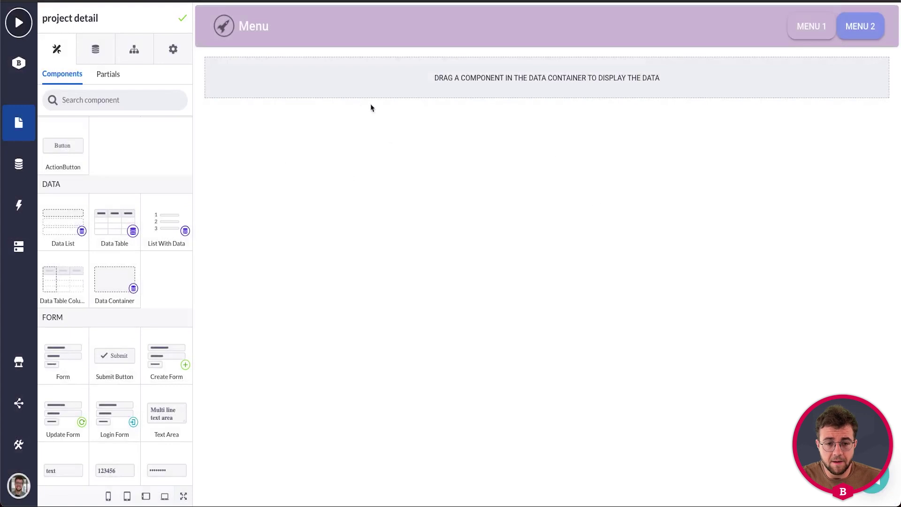
{"action": "left_click", "coordinate": [311, 78]}
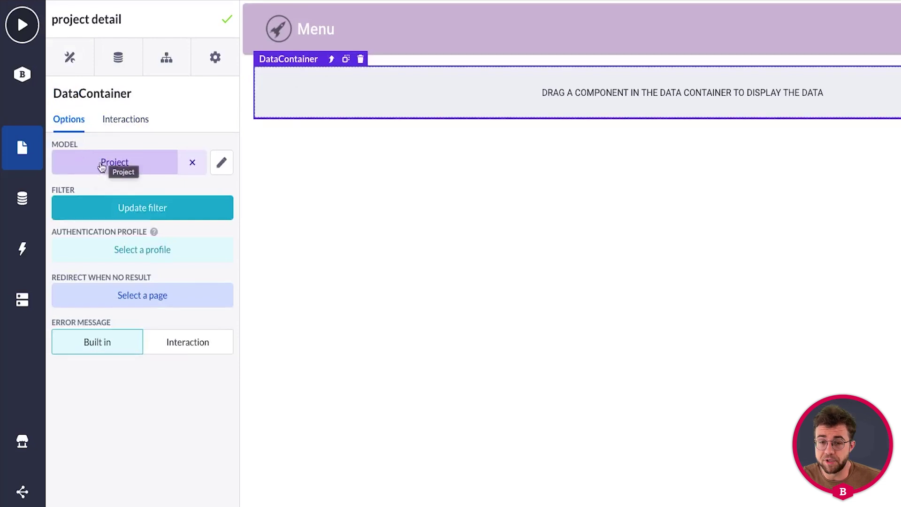
{"action": "left_click", "coordinate": [127, 207]}
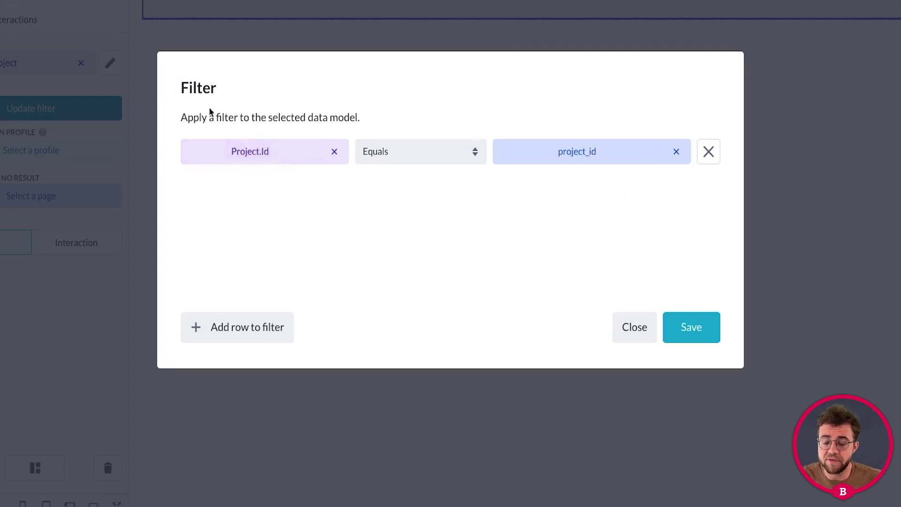
{"action": "left_click", "coordinate": [635, 327]}
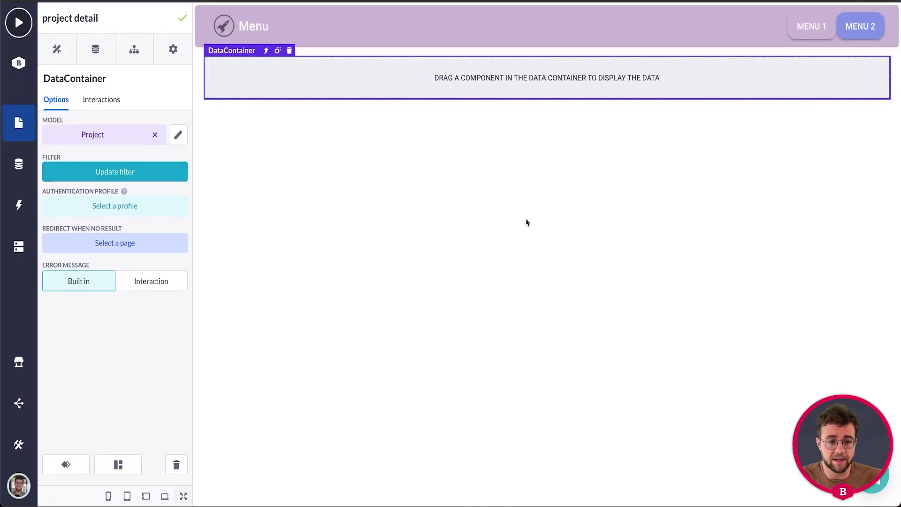
- Drop a Title into the data container and clear its default text
{"action": "left_click", "coordinate": [57, 47]}
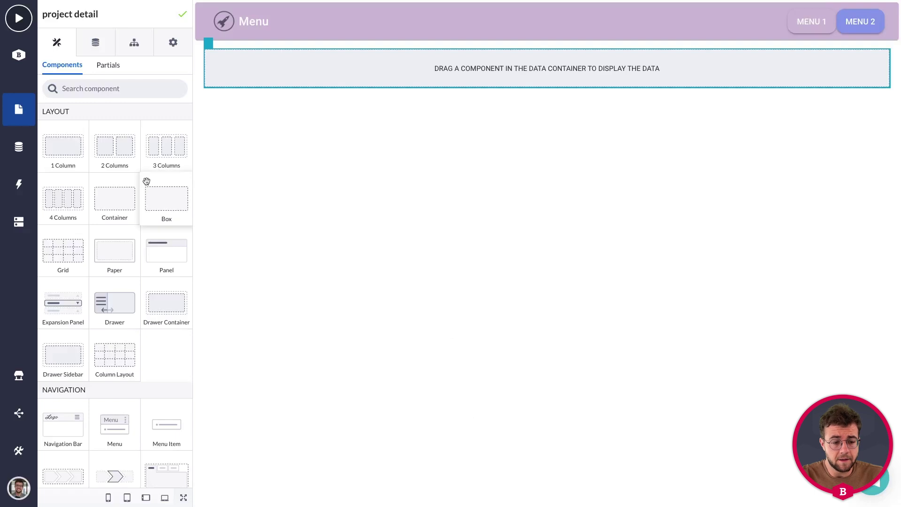
{"action": "scroll", "coordinate": [148, 181], "scroll_direction": "down", "scroll_amount": 5}
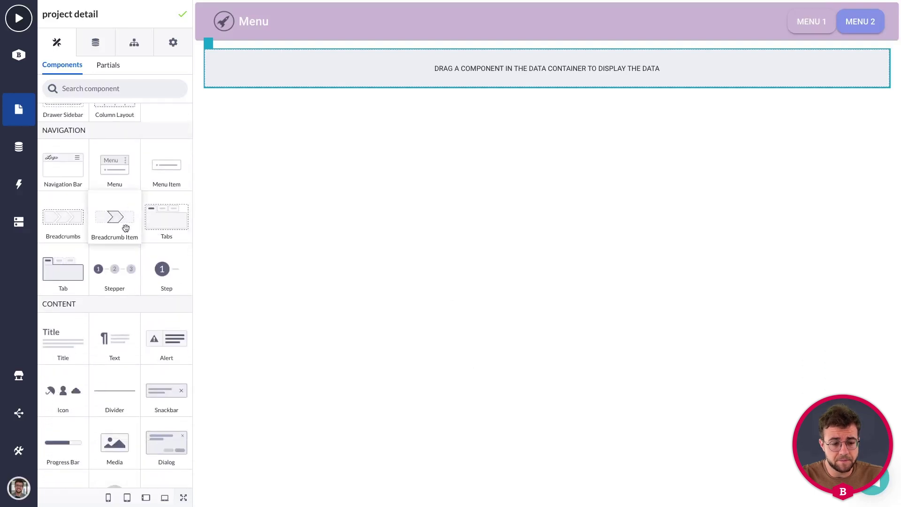
{"action": "left_click_drag", "start_coordinate": [63, 345], "coordinate": [282, 70]}
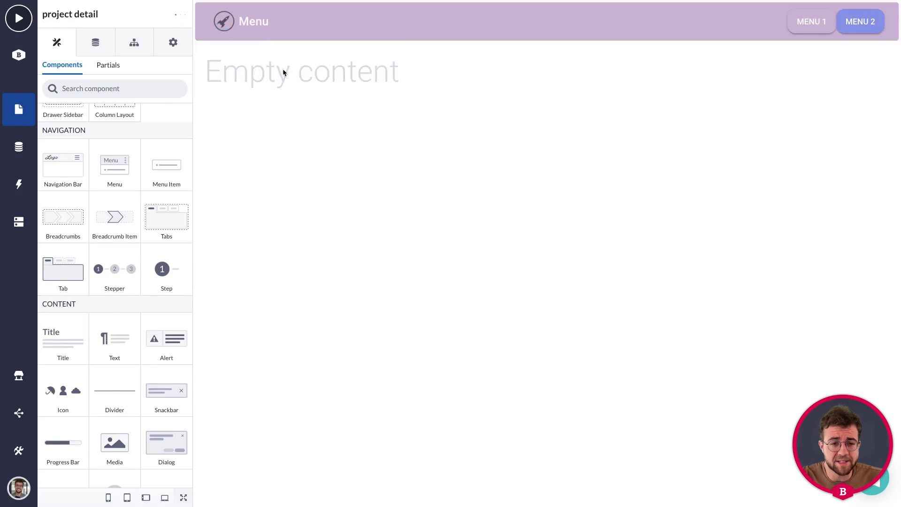
{"action": "left_click", "coordinate": [283, 69]}
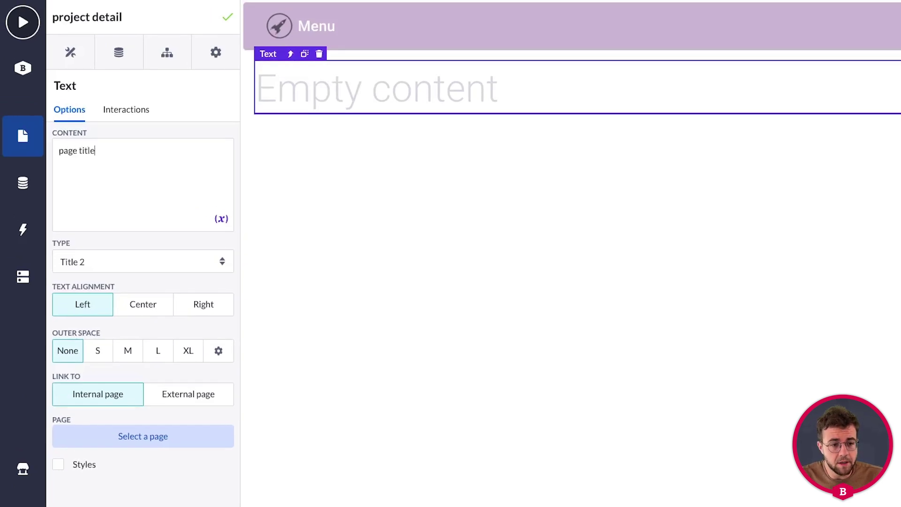
{"action": "key", "text": "ctrl+a"}
{"action": "key", "text": "BackSpace"}
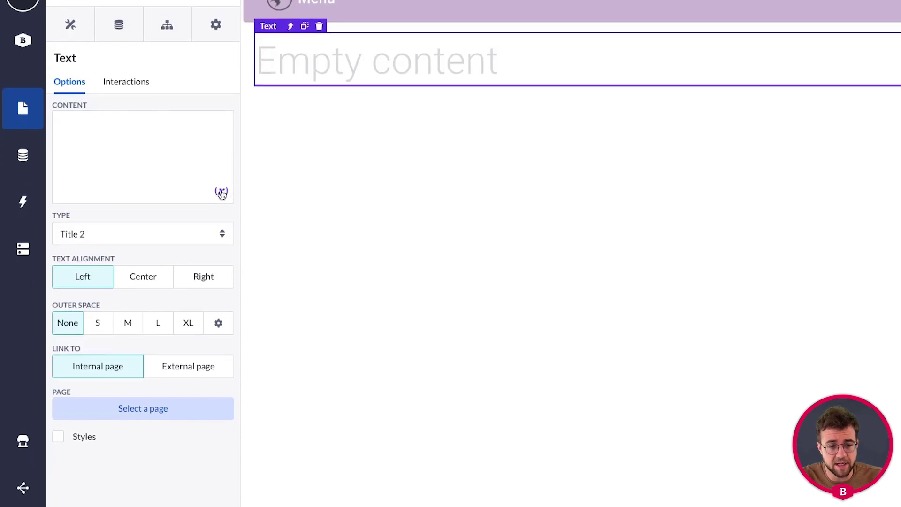
- Fill the title with the Project Name property and center-align it
{"action": "left_click", "coordinate": [222, 220]}
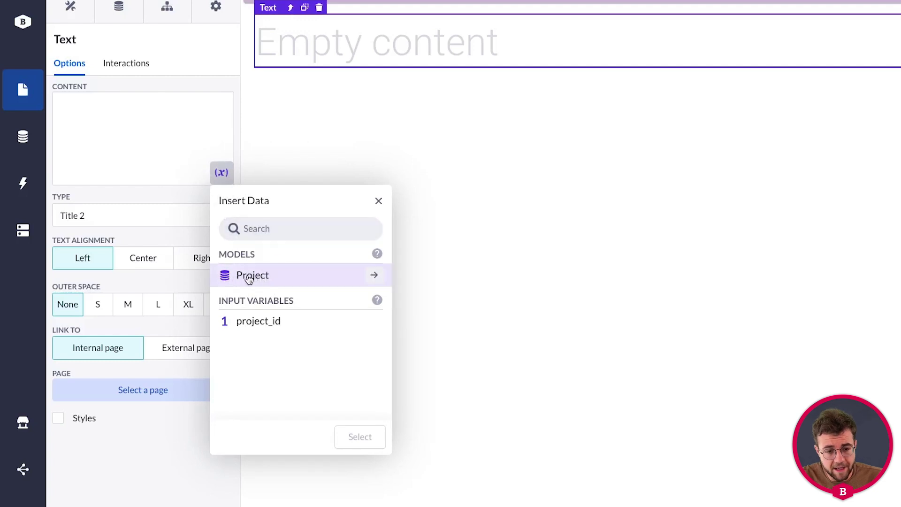
{"action": "left_click", "coordinate": [374, 276]}
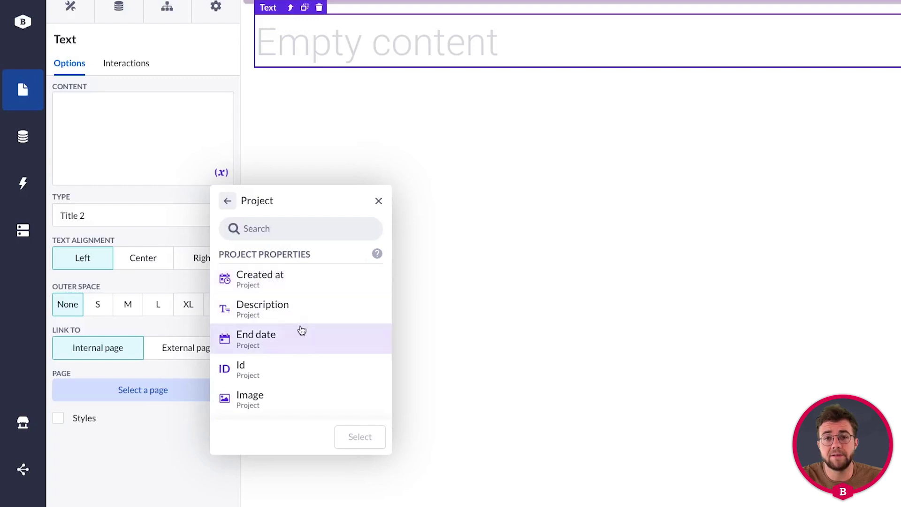
{"action": "scroll", "coordinate": [281, 307], "scroll_direction": "down", "scroll_amount": 3}
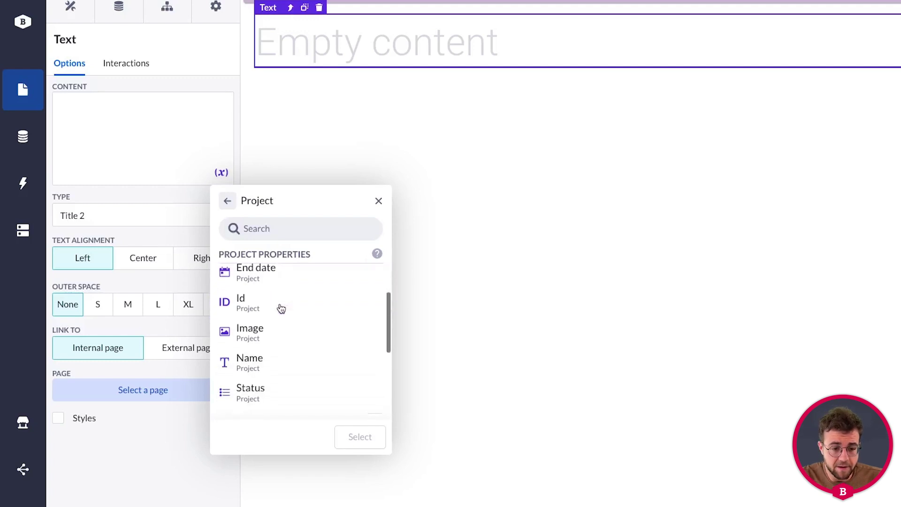
{"action": "left_click", "coordinate": [261, 330]}
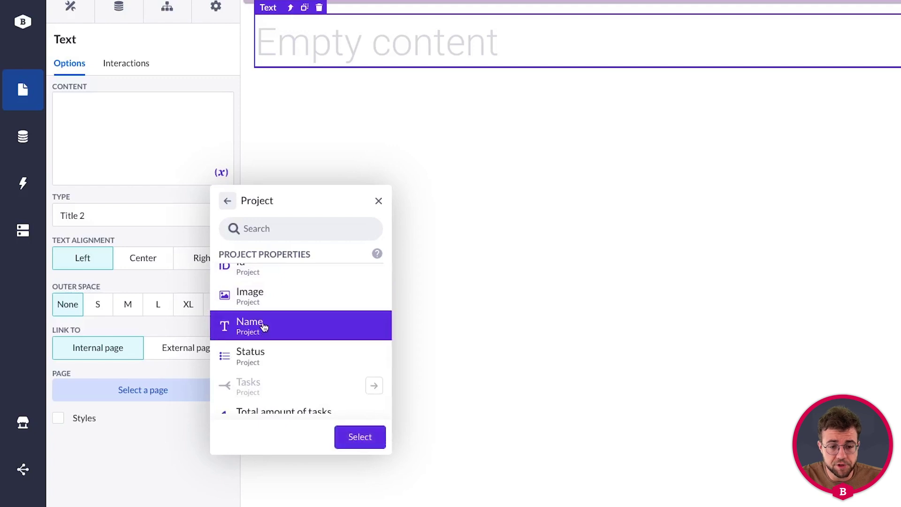
{"action": "left_click", "coordinate": [364, 438]}
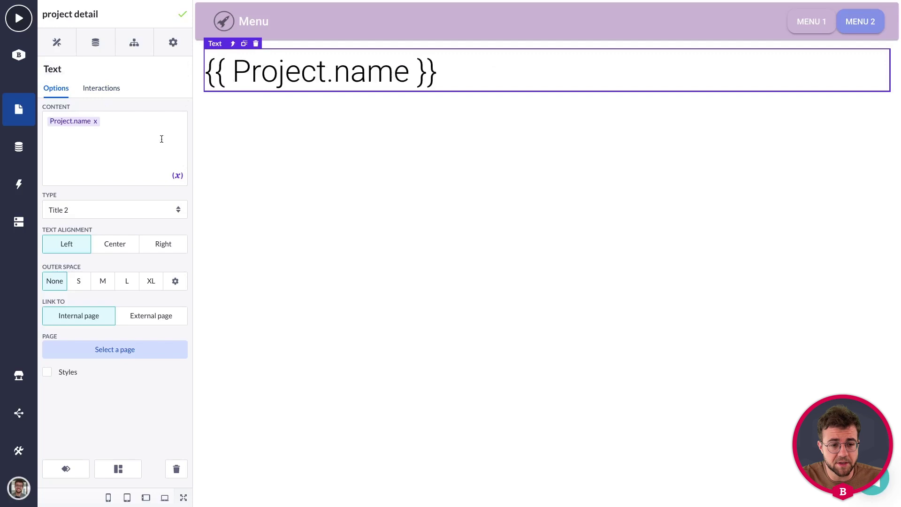
{"action": "left_click", "coordinate": [115, 244]}
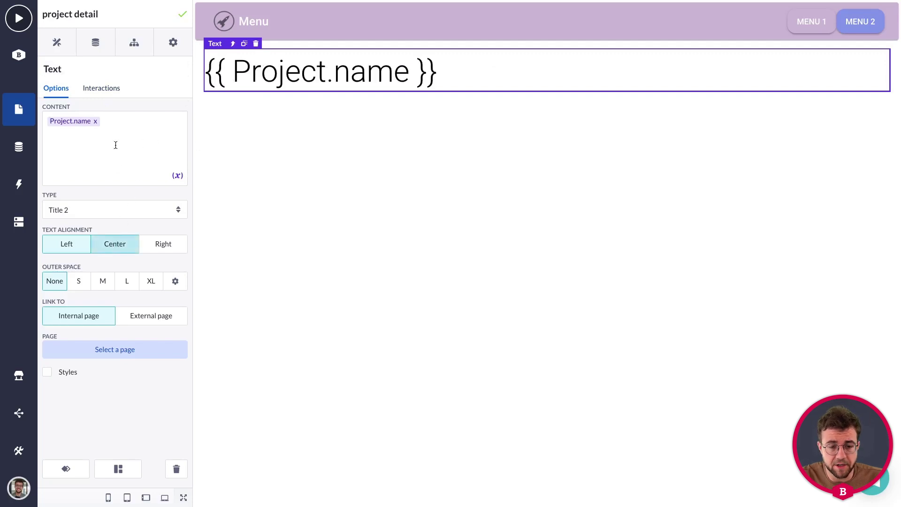
{"action": "left_click", "coordinate": [651, 122]}
{"action": "left_click", "coordinate": [494, 67]}
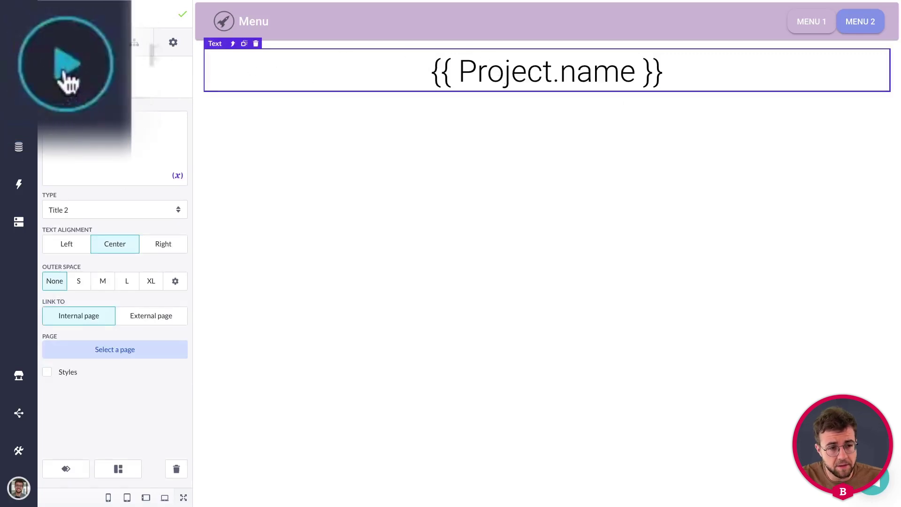
{"action": "left_click", "coordinate": [19, 19]}
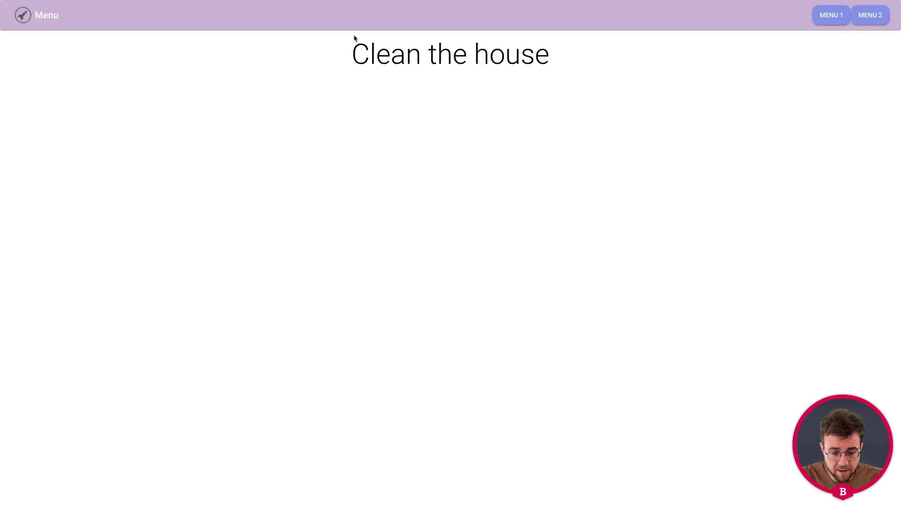
{"action": "mouse_move", "coordinate": [16, 3]}
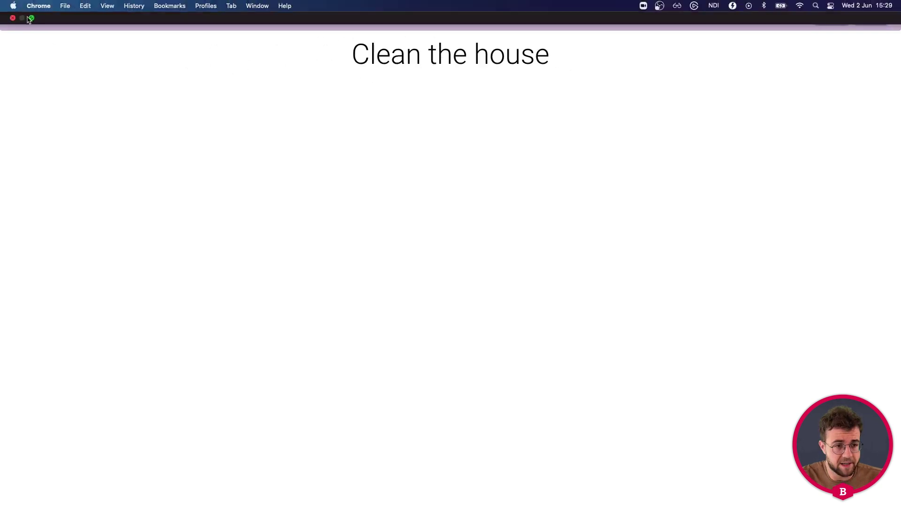
{"action": "left_click", "coordinate": [31, 19]}
{"action": "left_click", "coordinate": [219, 38]}
{"action": "left_click", "coordinate": [314, 56]}
{"action": "left_click_drag", "start_coordinate": [314, 57], "coordinate": [252, 57]}
{"action": "key", "text": "BackSpace"}
{"action": "type", "text": "1"}
{"action": "key", "text": "Return"}
{"action": "left_click", "coordinate": [266, 55]}
{"action": "left_click", "coordinate": [268, 55]}
{"action": "double_click", "coordinate": [278, 56]}
{"action": "type", "text": "2"}
{"action": "key", "text": "Return"}
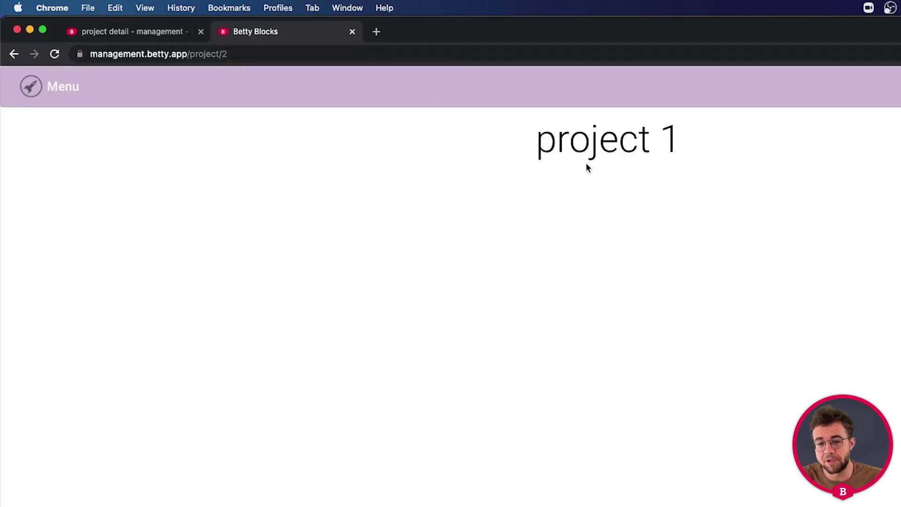
{"action": "left_click", "coordinate": [285, 56]}
{"action": "double_click", "coordinate": [290, 56]}
{"action": "type", "text": "4"}
{"action": "key", "text": "Return"}
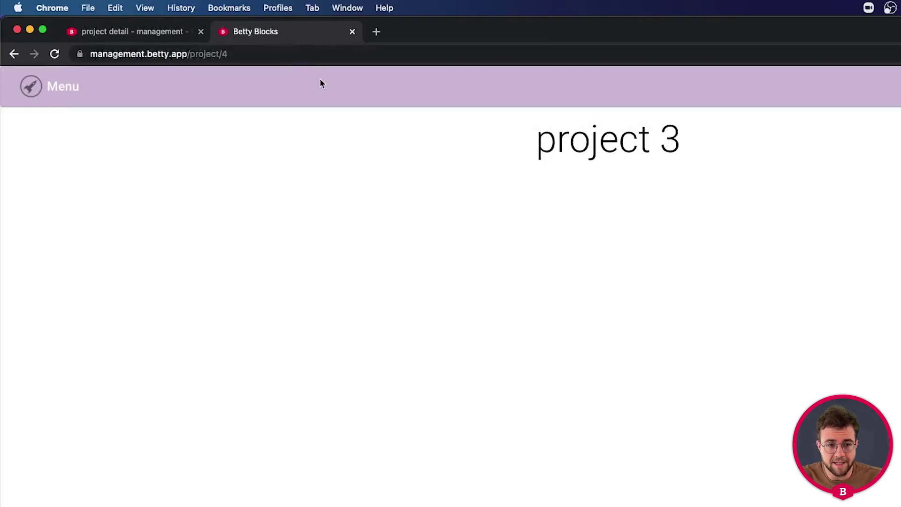
{"action": "left_click", "coordinate": [163, 33]}
- Drop a 2 Columns row below the Project.name title and select the new Row in the component tree
{"action": "left_click", "coordinate": [42, 31]}
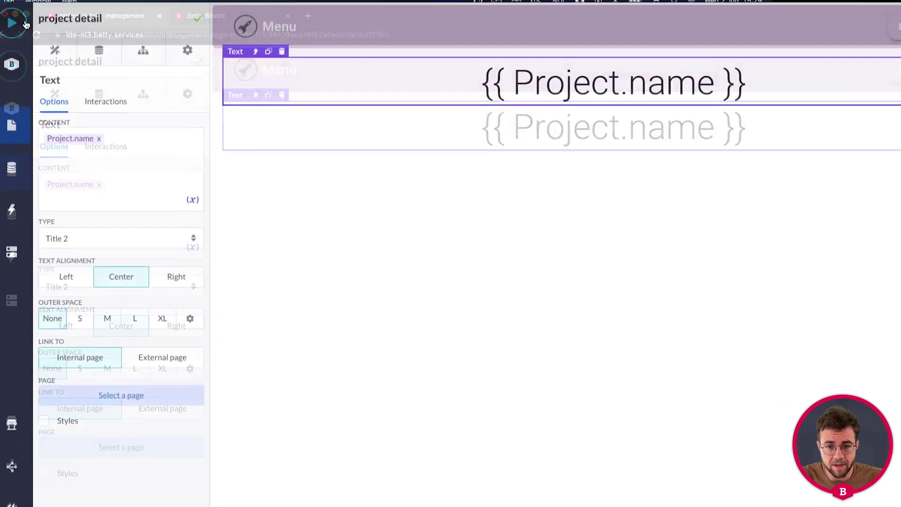
{"action": "left_click", "coordinate": [536, 232]}
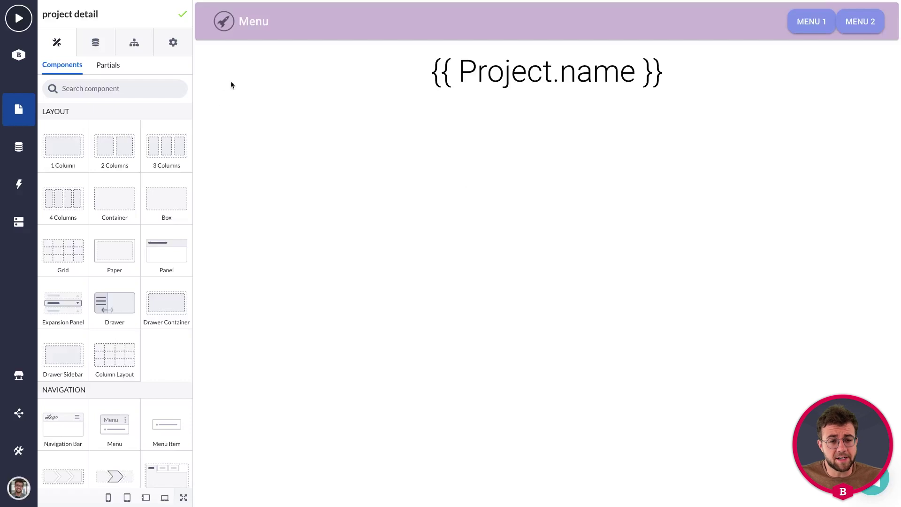
{"action": "left_click_drag", "start_coordinate": [114, 146], "coordinate": [369, 82]}
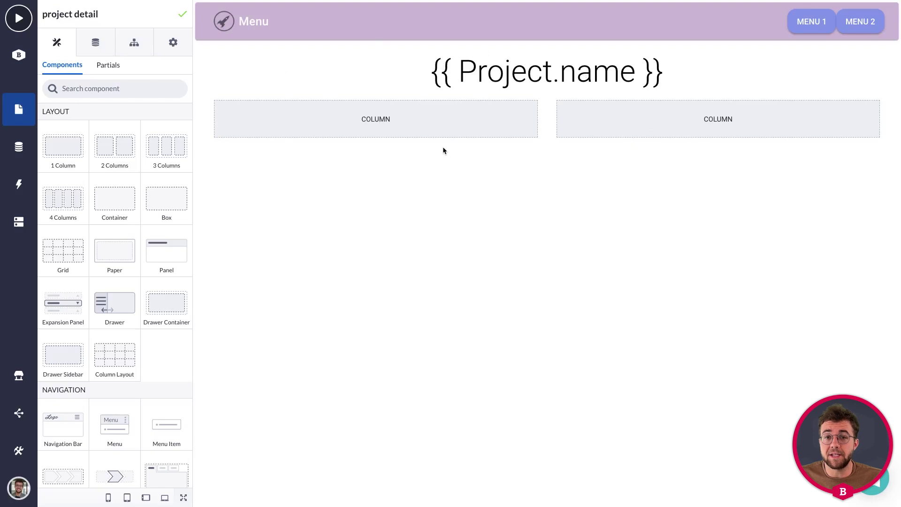
{"action": "left_click", "coordinate": [335, 77]}
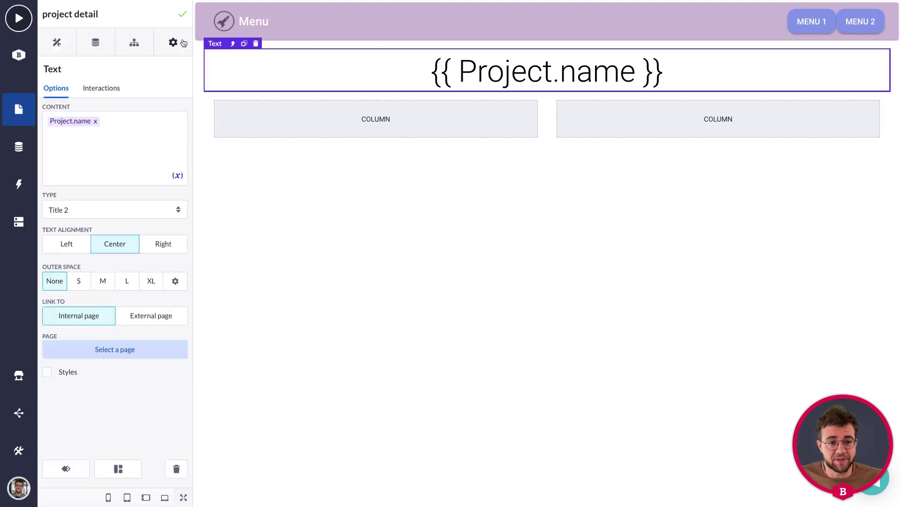
{"action": "left_click", "coordinate": [134, 43]}
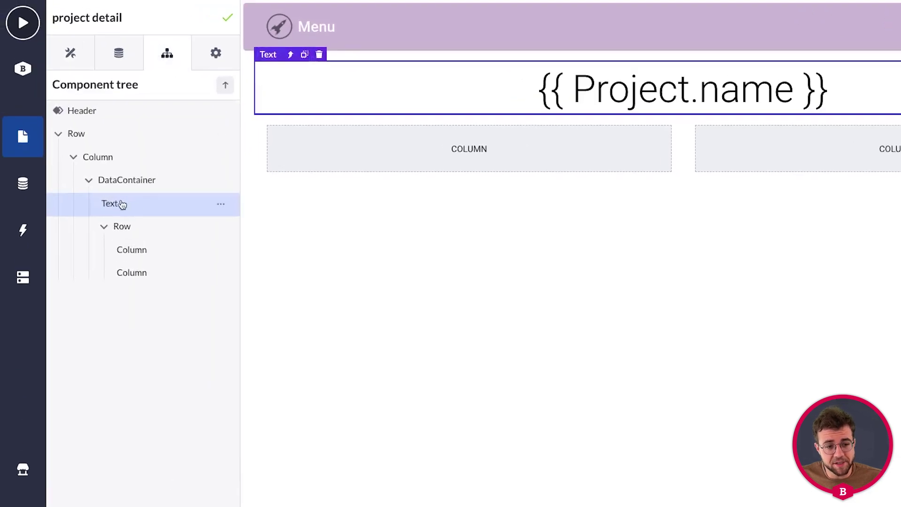
{"action": "left_click", "coordinate": [123, 227]}
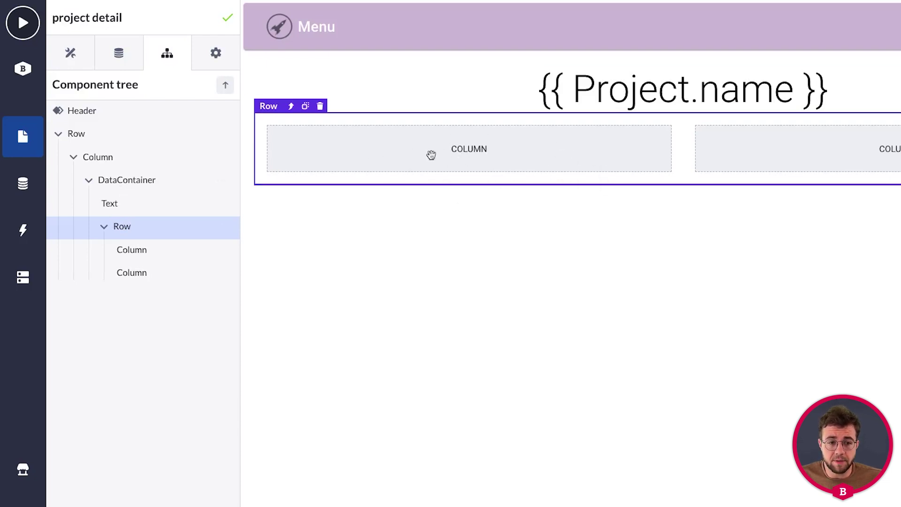
- Add a Text component to the left column of the new row
{"action": "left_click", "coordinate": [83, 65]}
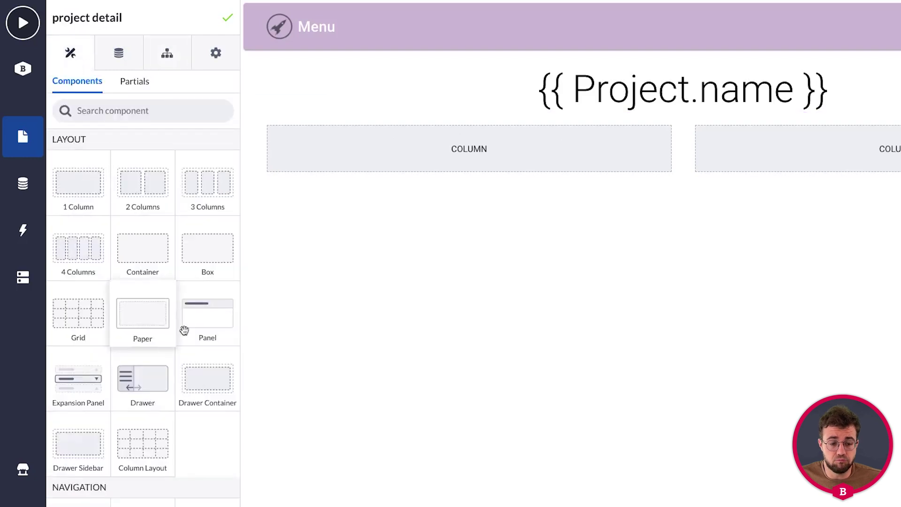
{"action": "scroll", "coordinate": [197, 350], "scroll_direction": "down", "scroll_amount": 2}
{"action": "scroll", "coordinate": [192, 351], "scroll_direction": "down", "scroll_amount": 5}
{"action": "scroll", "coordinate": [192, 351], "scroll_direction": "down", "scroll_amount": 5}
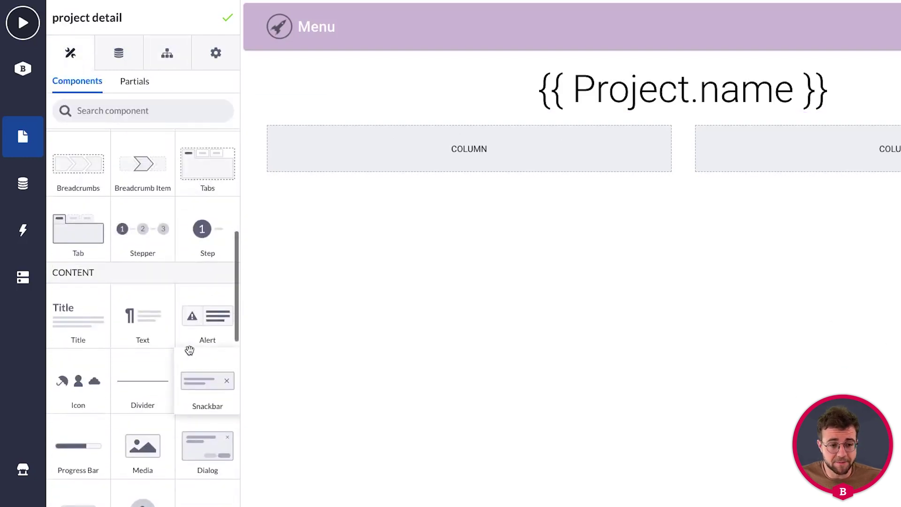
{"action": "scroll", "coordinate": [141, 226], "scroll_direction": "down", "scroll_amount": 1}
{"action": "left_click_drag", "start_coordinate": [143, 261], "coordinate": [303, 155]}
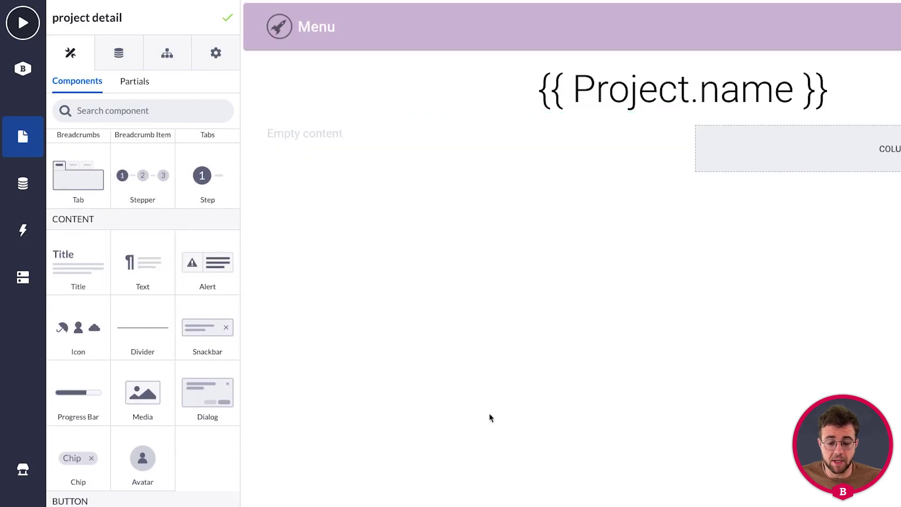
- Bind the left text's content to Project > Description
{"action": "left_click", "coordinate": [311, 137]}
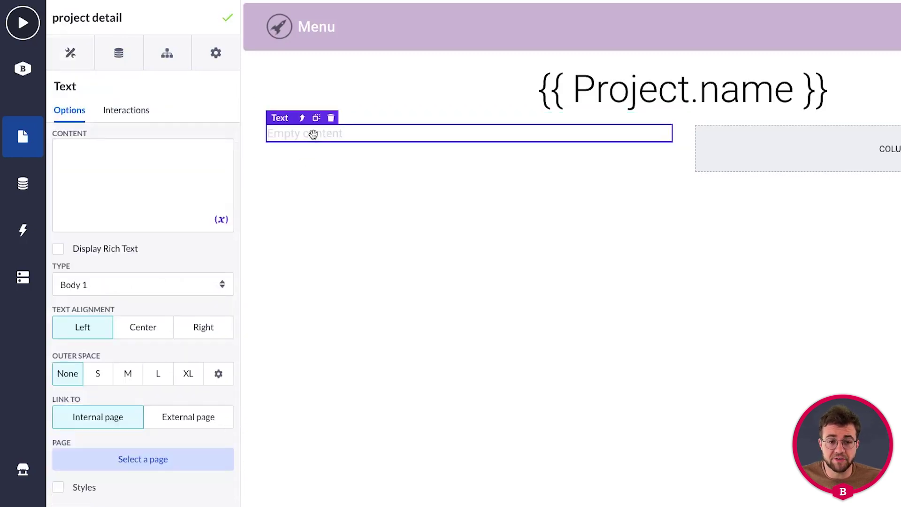
{"action": "left_click", "coordinate": [148, 166]}
{"action": "left_click", "coordinate": [221, 203]}
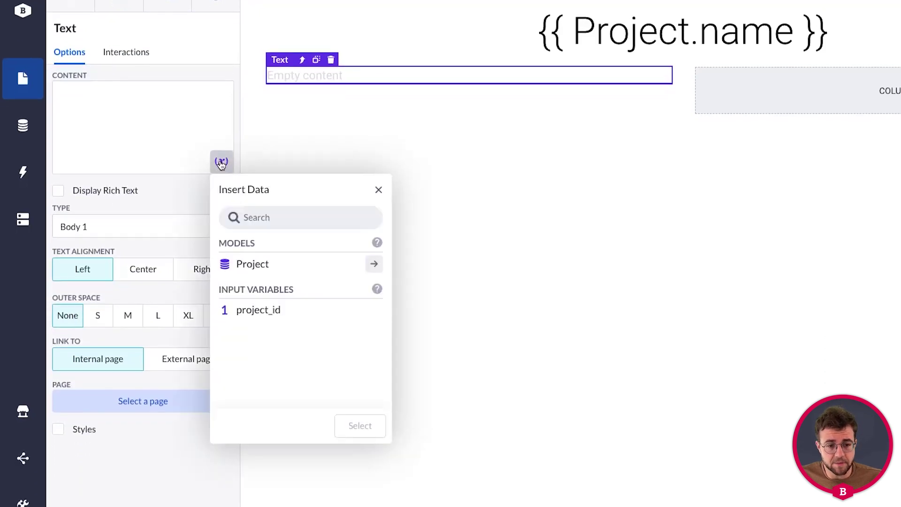
{"action": "left_click", "coordinate": [271, 268]}
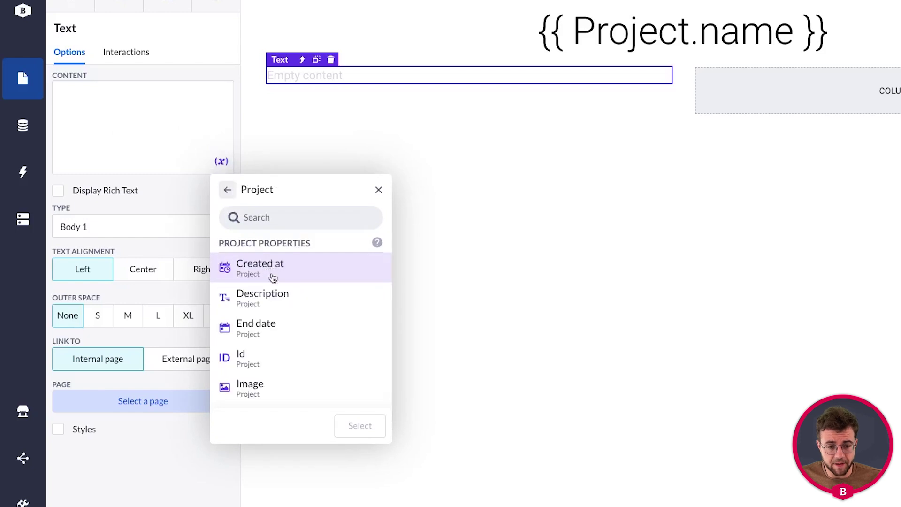
{"action": "left_click", "coordinate": [316, 300]}
{"action": "left_click", "coordinate": [358, 427]}
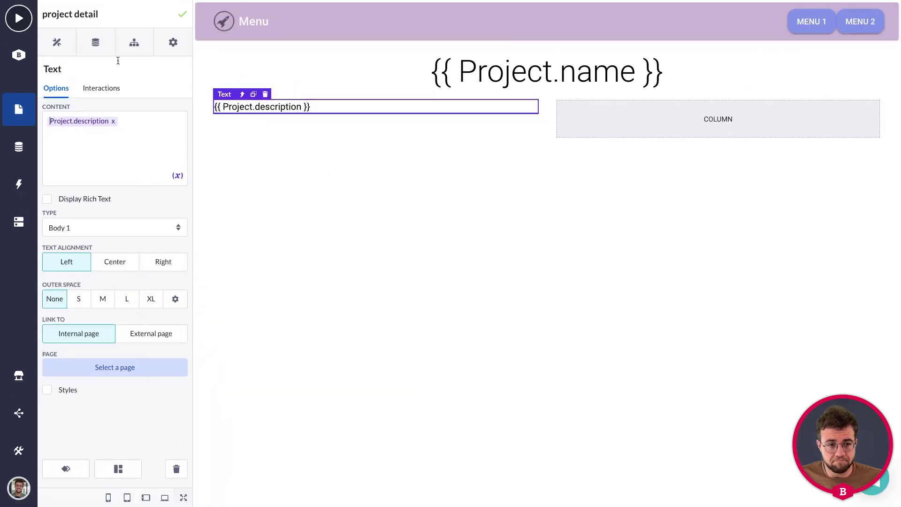
- Add a Text component to the right column
{"action": "left_click", "coordinate": [56, 42]}
{"action": "scroll", "coordinate": [115, 190], "scroll_direction": "down", "scroll_amount": 4}
{"action": "scroll", "coordinate": [114, 190], "scroll_direction": "down", "scroll_amount": 3}
{"action": "left_click_drag", "start_coordinate": [109, 256], "coordinate": [594, 122]}
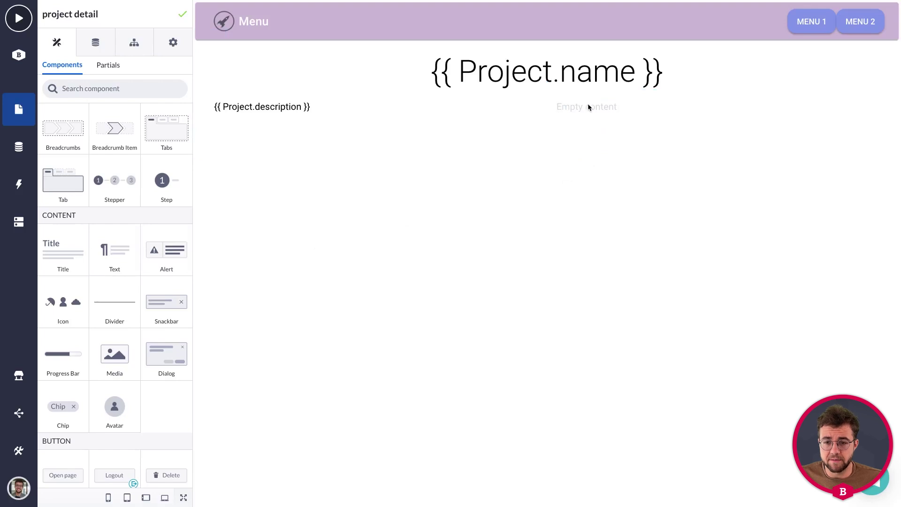
- Bind the right column's text content to Project > End date
{"action": "left_click", "coordinate": [590, 107]}
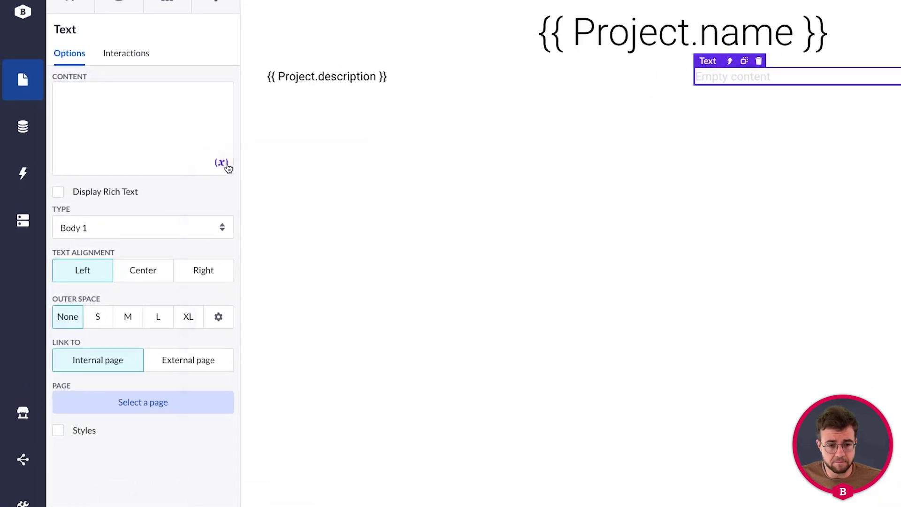
{"action": "left_click", "coordinate": [178, 175]}
{"action": "left_click", "coordinate": [254, 266]}
{"action": "left_click", "coordinate": [256, 336]}
{"action": "left_click", "coordinate": [360, 427]}
- Add another Text component below the end date text and select it
{"action": "left_click", "coordinate": [70, 1]}
{"action": "scroll", "coordinate": [129, 139], "scroll_direction": "down", "scroll_amount": 5}
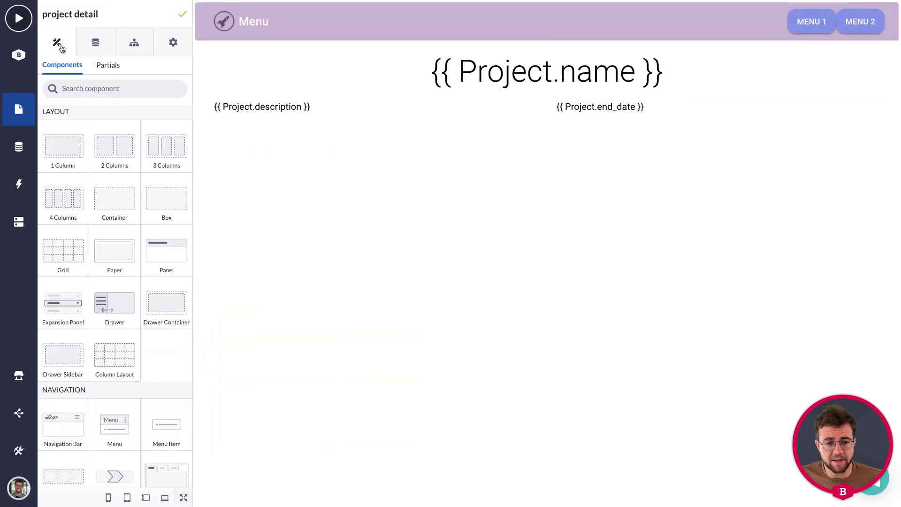
{"action": "scroll", "coordinate": [104, 157], "scroll_direction": "down", "scroll_amount": 4}
{"action": "left_click_drag", "start_coordinate": [114, 232], "coordinate": [622, 118]}
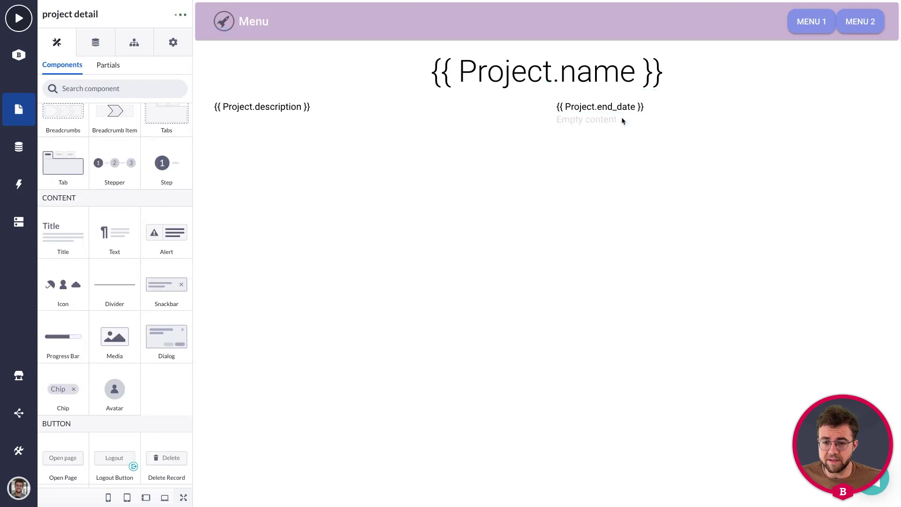
{"action": "left_click", "coordinate": [147, 229]}
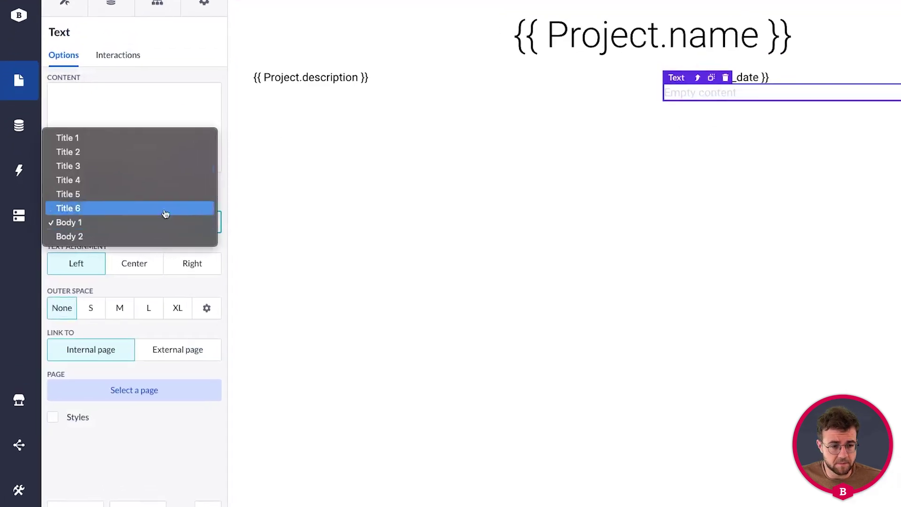
{"action": "left_click", "coordinate": [90, 128]}
- Bind the new text to Project > Status, centre it and style it as Title 5
{"action": "left_click", "coordinate": [223, 158]}
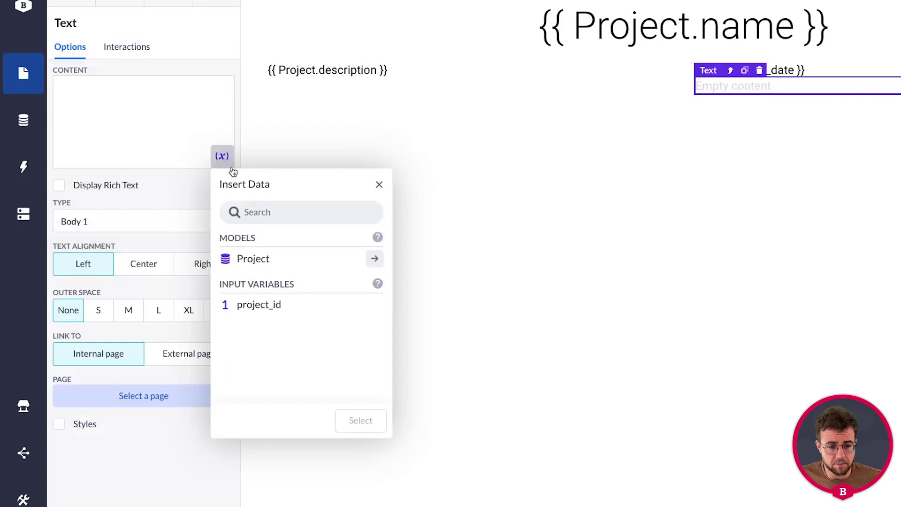
{"action": "left_click", "coordinate": [275, 257]}
{"action": "scroll", "coordinate": [281, 318], "scroll_direction": "down", "scroll_amount": 3}
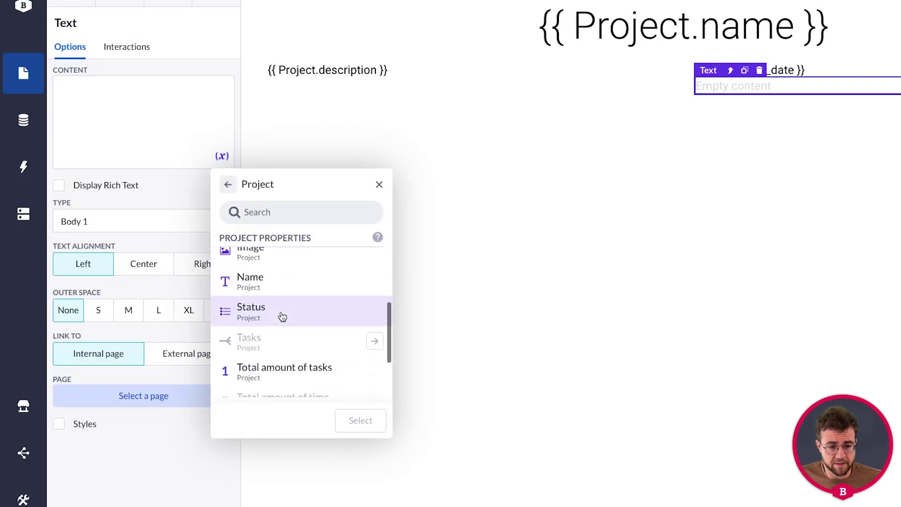
{"action": "left_click", "coordinate": [282, 314]}
{"action": "left_click", "coordinate": [359, 421]}
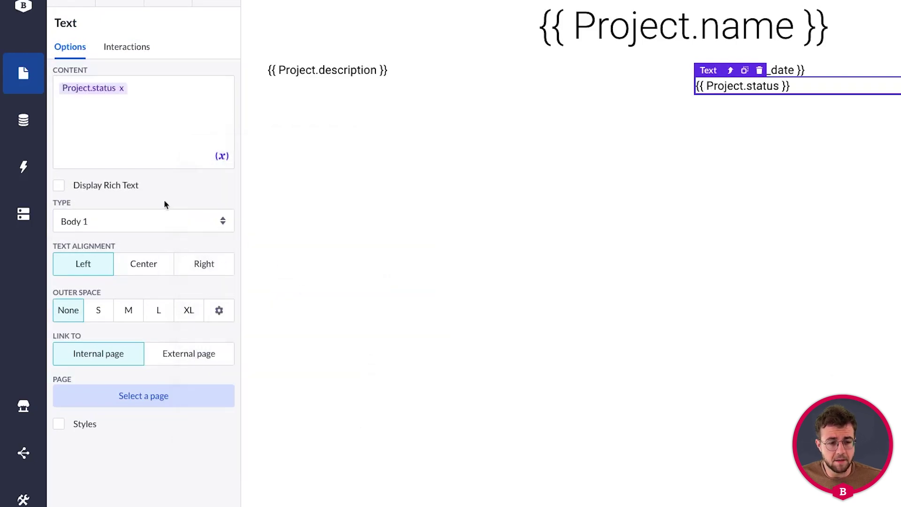
{"action": "left_click", "coordinate": [115, 261]}
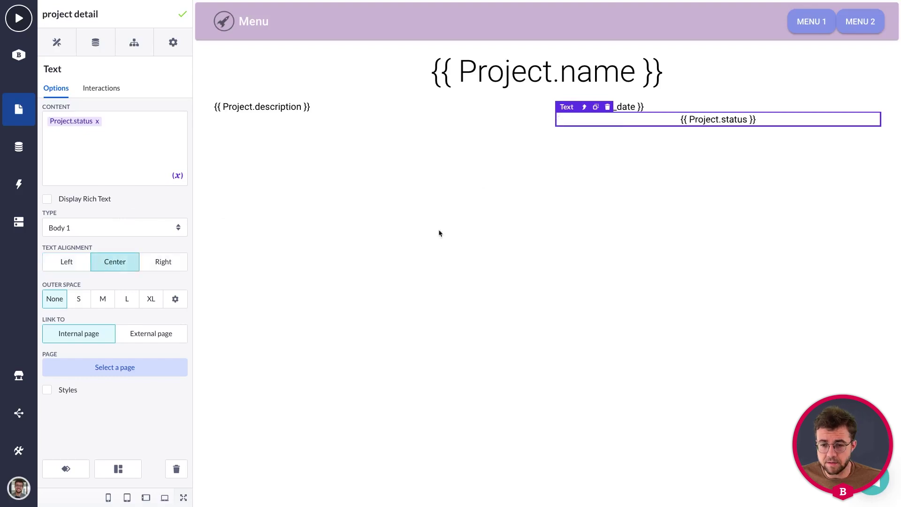
{"action": "left_click", "coordinate": [96, 228]}
{"action": "left_click", "coordinate": [80, 205]}
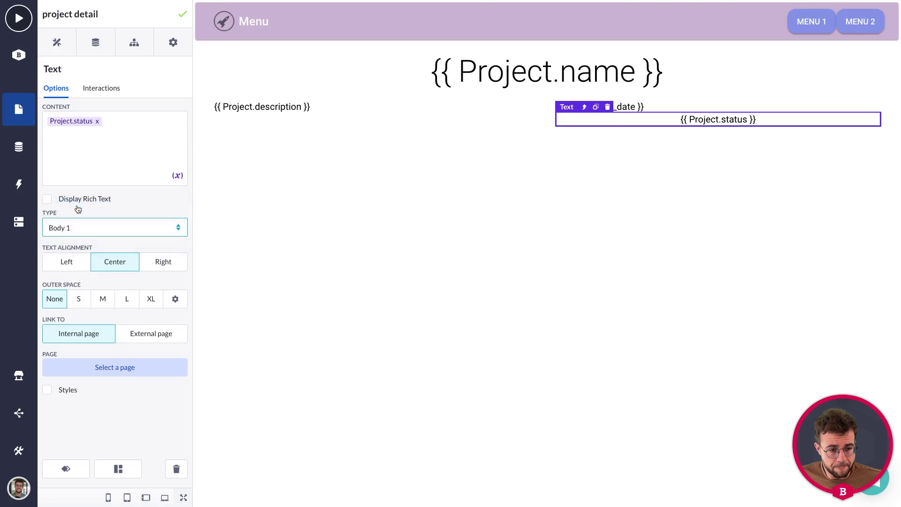
- Centre the description and end date texts
{"action": "left_click", "coordinate": [631, 105]}
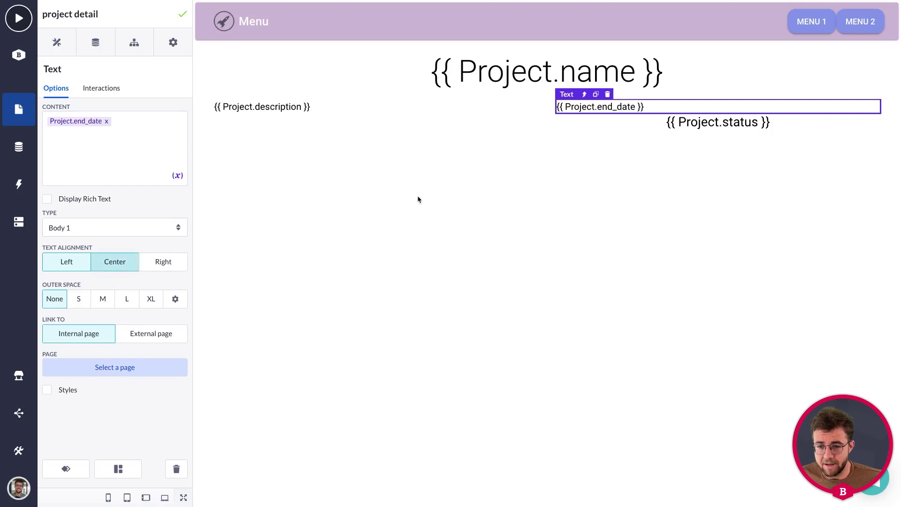
{"action": "left_click", "coordinate": [286, 109]}
{"action": "left_click", "coordinate": [113, 261]}
{"action": "left_click", "coordinate": [473, 92]}
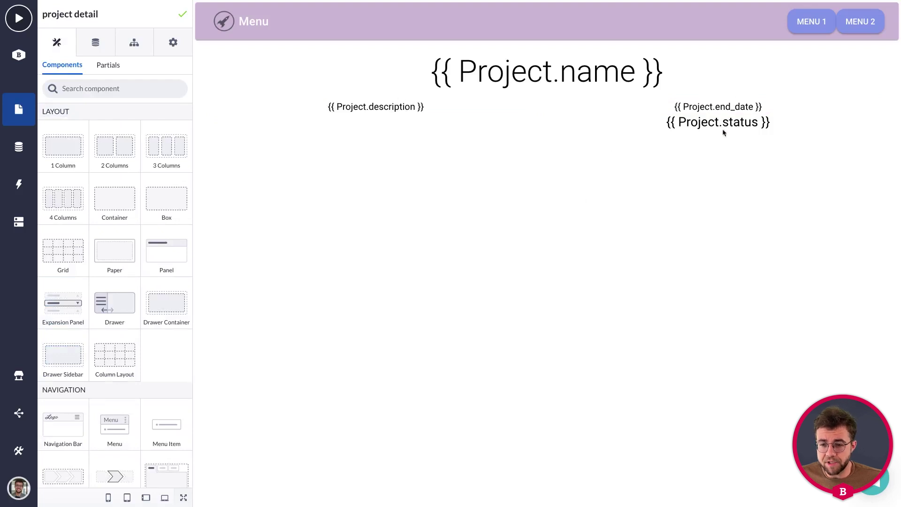
- Place a Divider component beneath the Project.name title
{"action": "scroll", "coordinate": [119, 202], "scroll_direction": "down", "scroll_amount": 7}
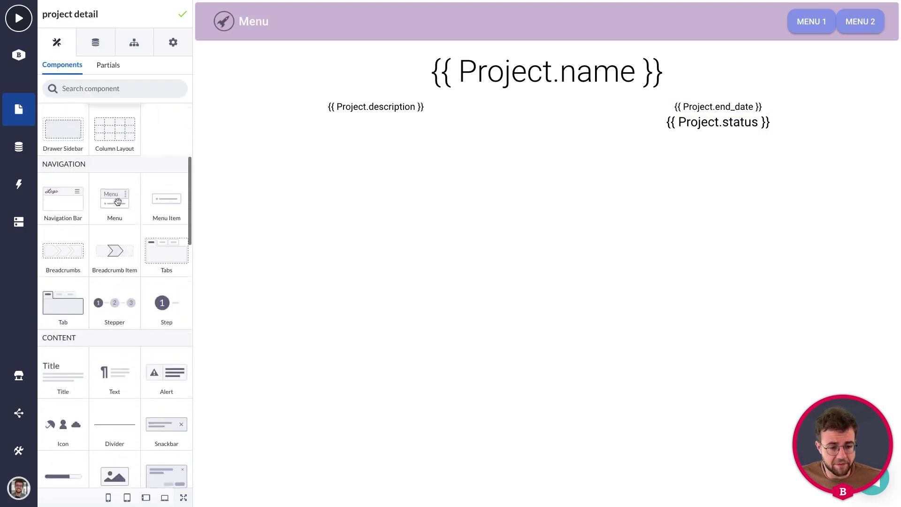
{"action": "scroll", "coordinate": [119, 201], "scroll_direction": "down", "scroll_amount": 5}
{"action": "left_click_drag", "start_coordinate": [133, 258], "coordinate": [445, 90]}
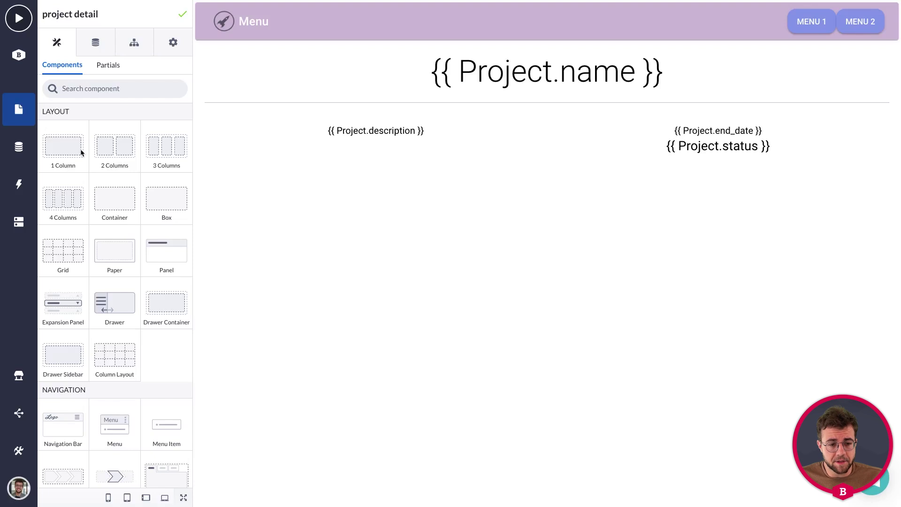
- Add a 1 Column row below the description and status row
{"action": "left_click_drag", "start_coordinate": [66, 147], "coordinate": [353, 223]}
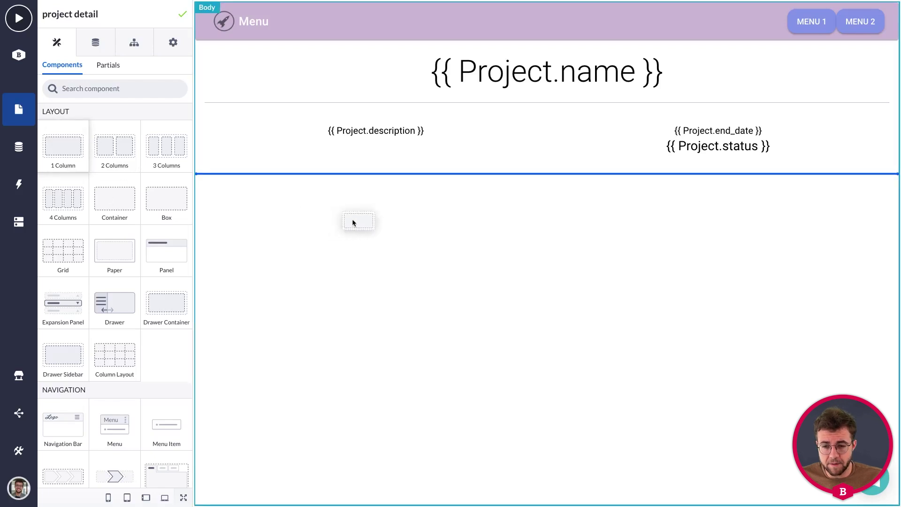
{"action": "left_click_drag", "start_coordinate": [333, 186], "coordinate": [340, 167]}
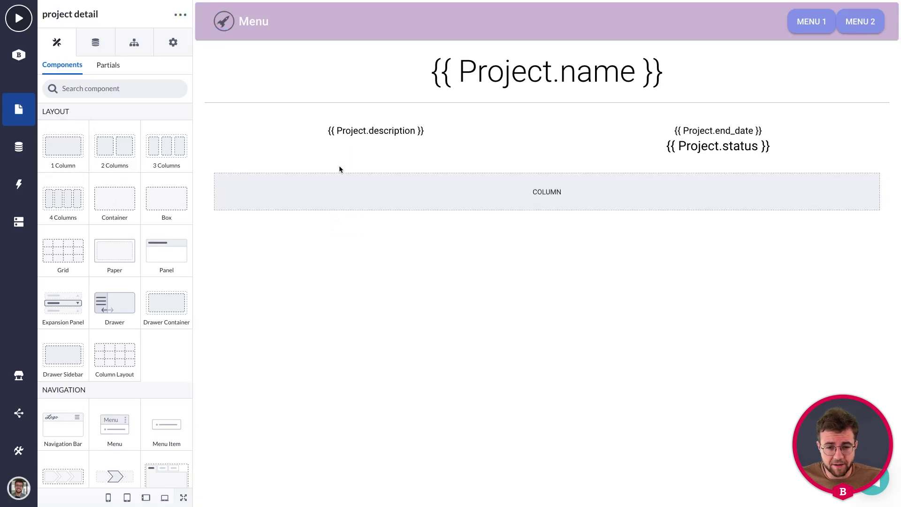
{"action": "left_click", "coordinate": [358, 201]}
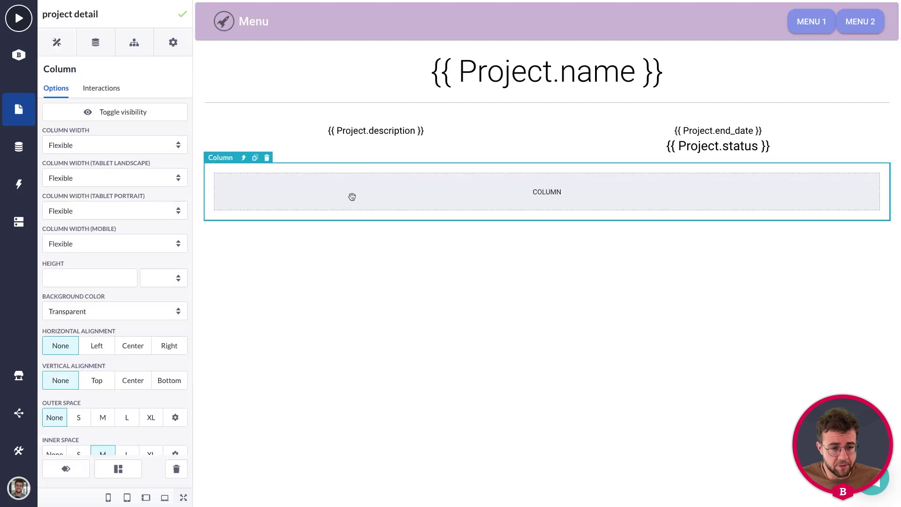
- Put an Open Page button in the new column linked to the 'project' page and save
{"action": "left_click", "coordinate": [57, 43]}
{"action": "scroll", "coordinate": [89, 254], "scroll_direction": "down", "scroll_amount": 12}
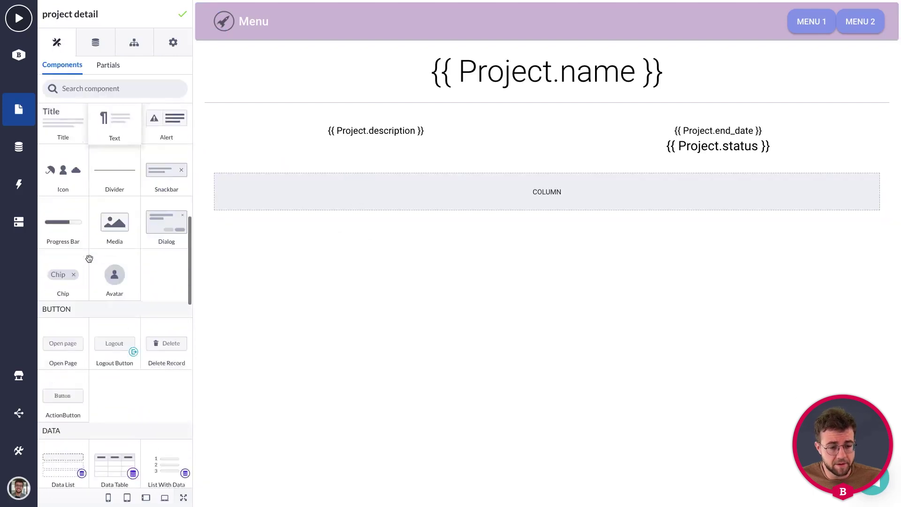
{"action": "left_click_drag", "start_coordinate": [73, 332], "coordinate": [274, 189]}
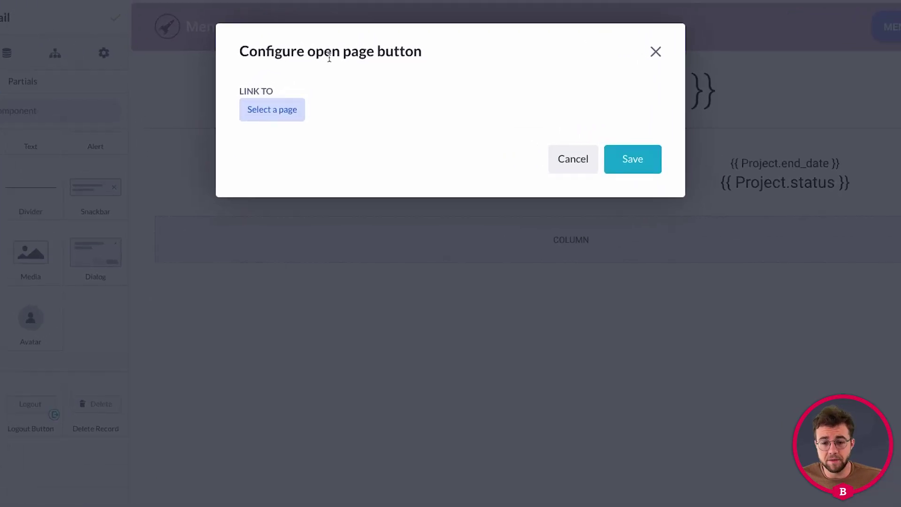
{"action": "left_click", "coordinate": [284, 114]}
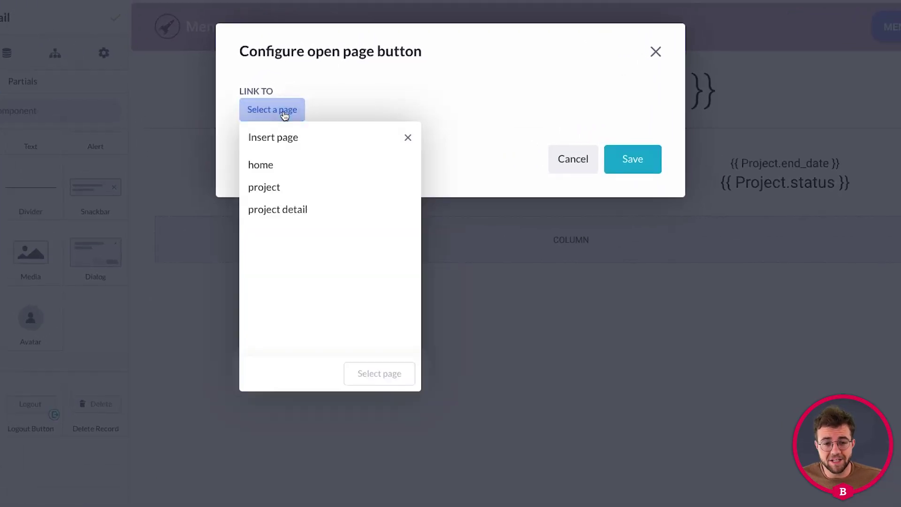
{"action": "left_click", "coordinate": [271, 188]}
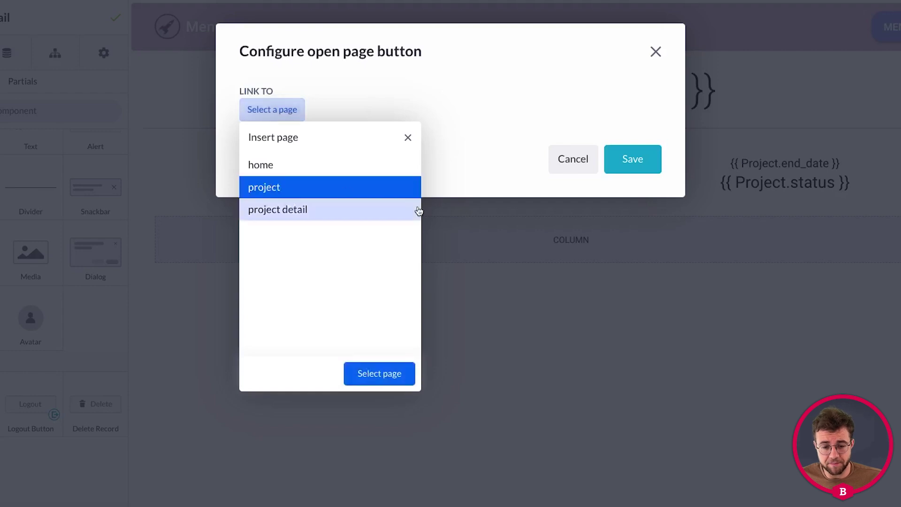
{"action": "left_click", "coordinate": [391, 374]}
{"action": "left_click", "coordinate": [646, 165]}
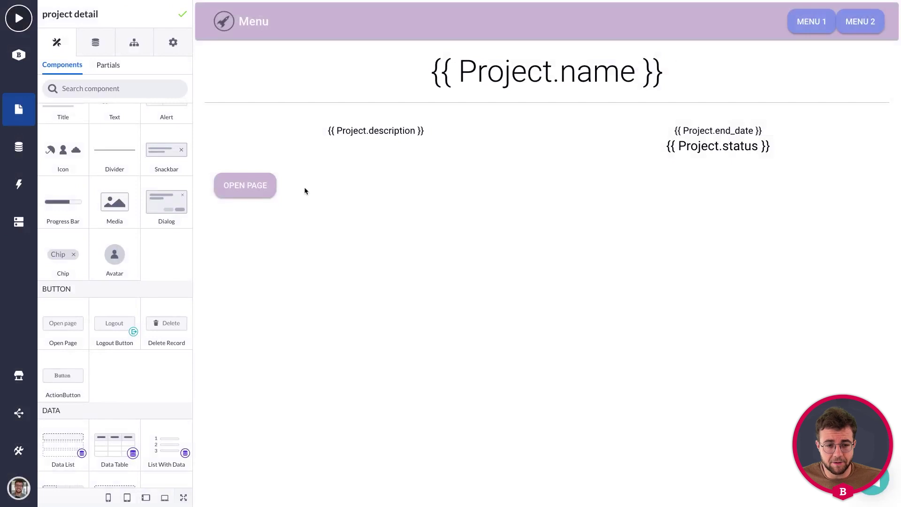
- Change the button label to read 'Go back to projects'
{"action": "left_click", "coordinate": [250, 187]}
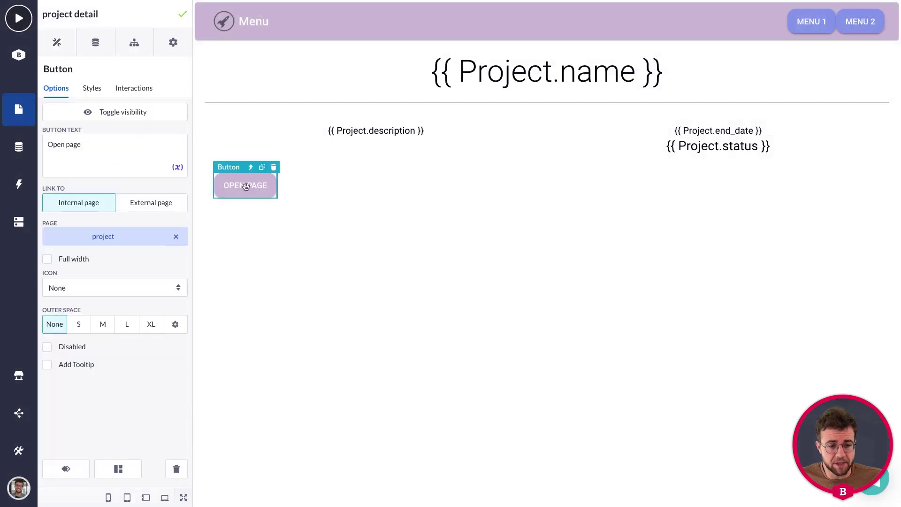
{"action": "left_click_drag", "start_coordinate": [102, 143], "coordinate": [41, 147]}
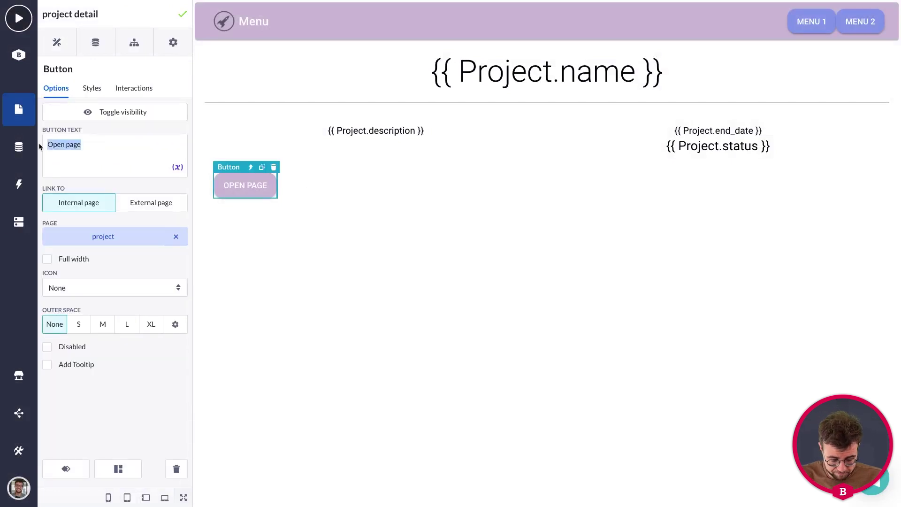
{"action": "type", "text": "Go back to projects"}
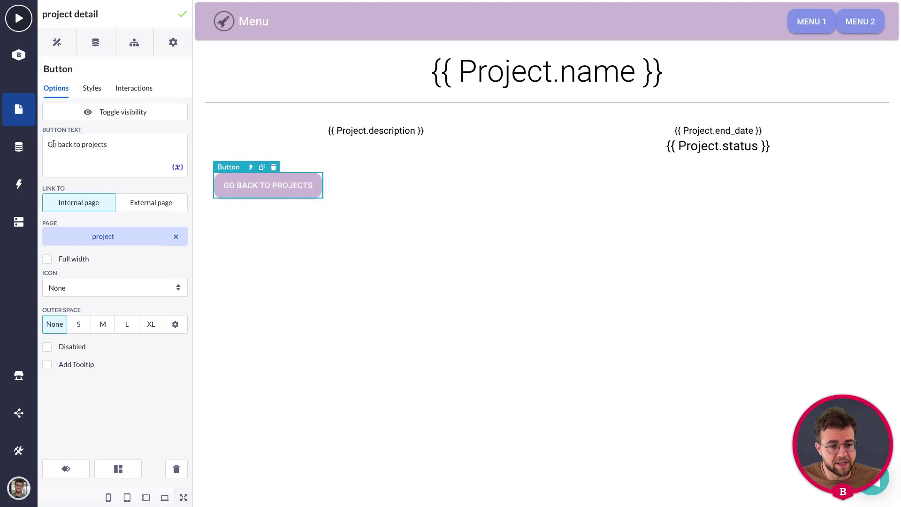
- Give the back button the ArrowLeft icon
{"action": "left_click", "coordinate": [76, 292]}
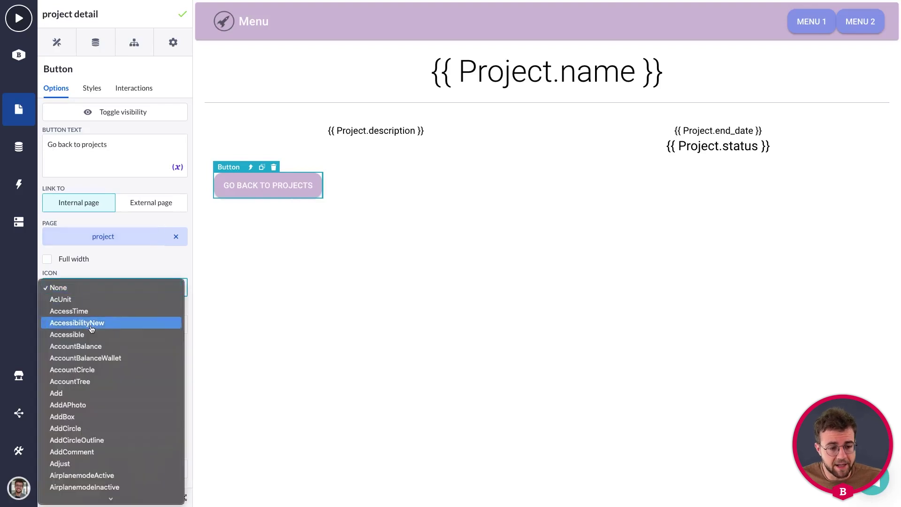
{"action": "scroll", "coordinate": [92, 329], "scroll_direction": "down", "scroll_amount": 10}
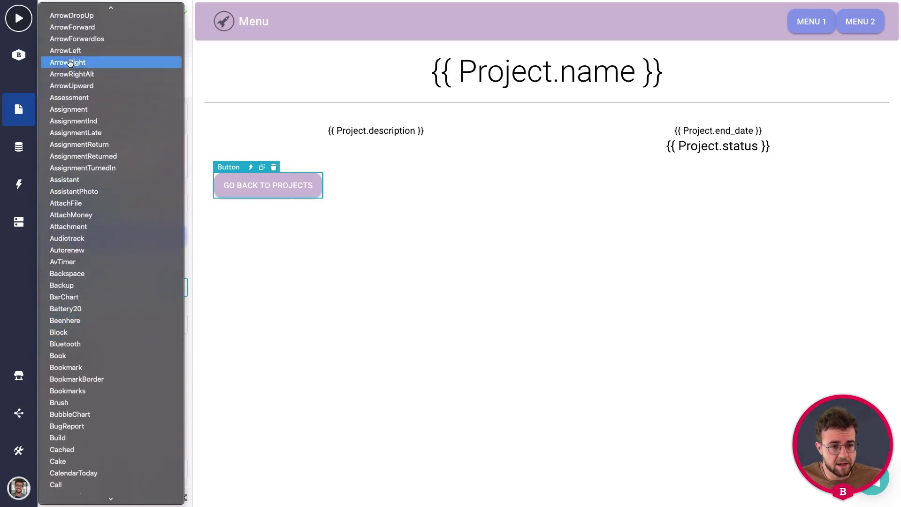
{"action": "left_click", "coordinate": [70, 51]}
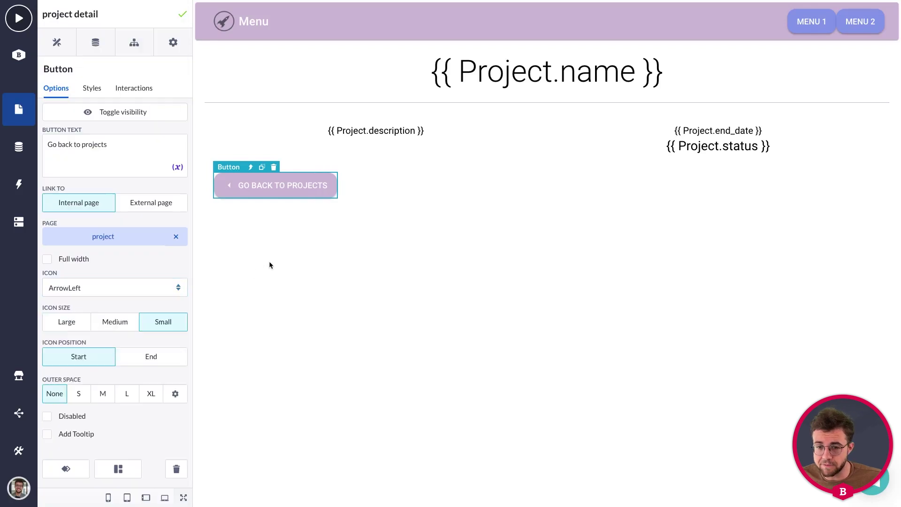
{"action": "left_click", "coordinate": [269, 262]}
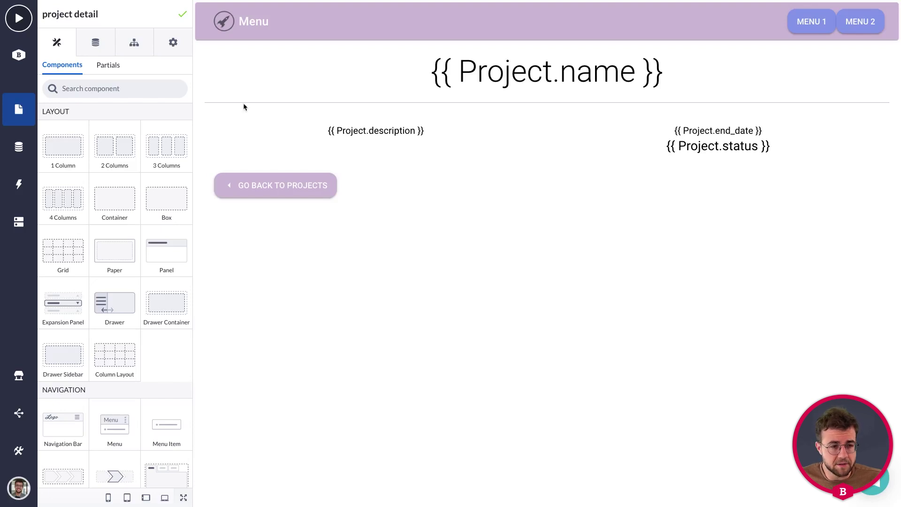
- Open the 'project' page and select its Project data table with Name and Status columns
{"action": "left_click", "coordinate": [13, 108]}
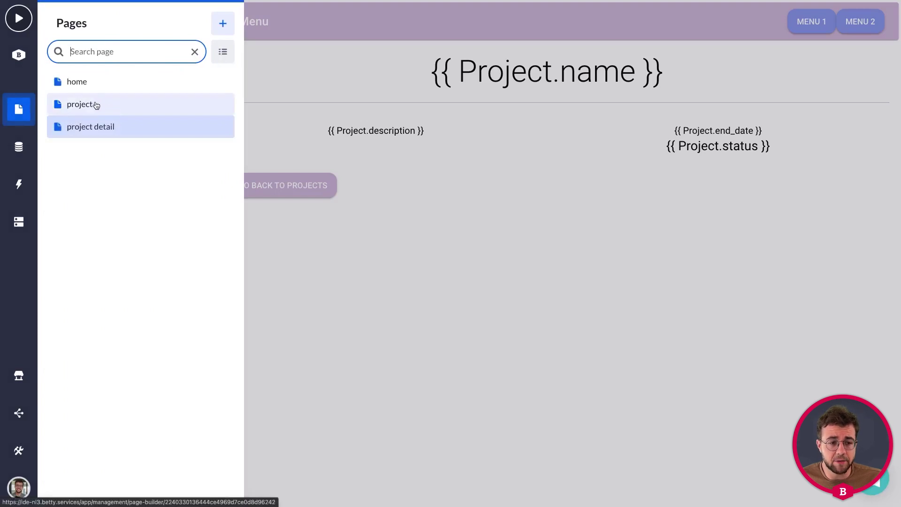
{"action": "left_click", "coordinate": [113, 112]}
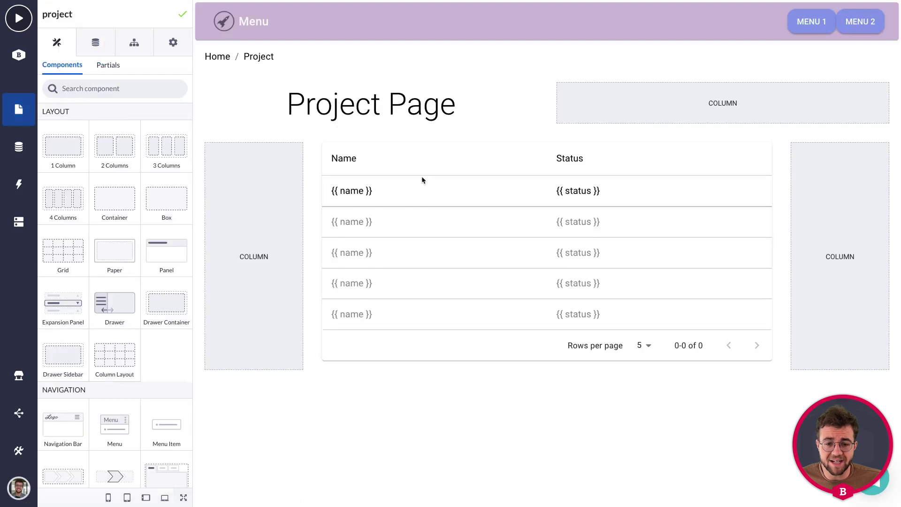
{"action": "left_click", "coordinate": [416, 181]}
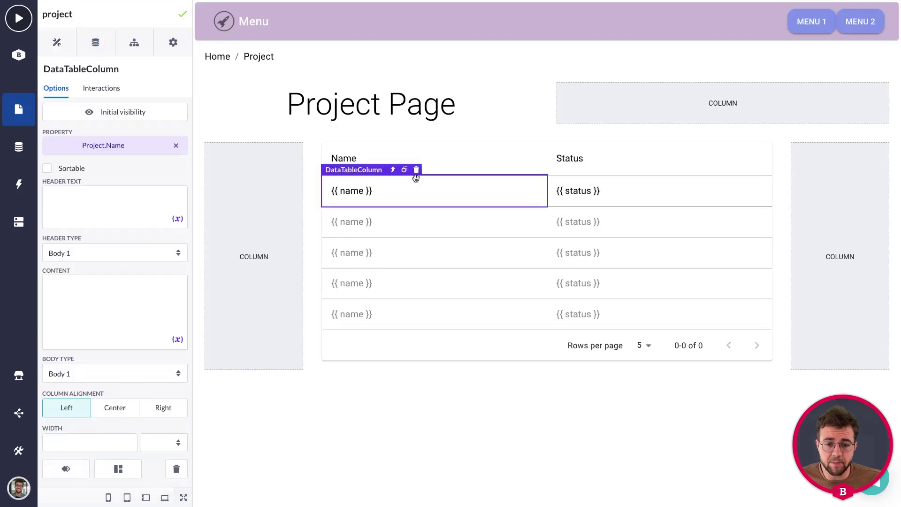
{"action": "left_click", "coordinate": [389, 170]}
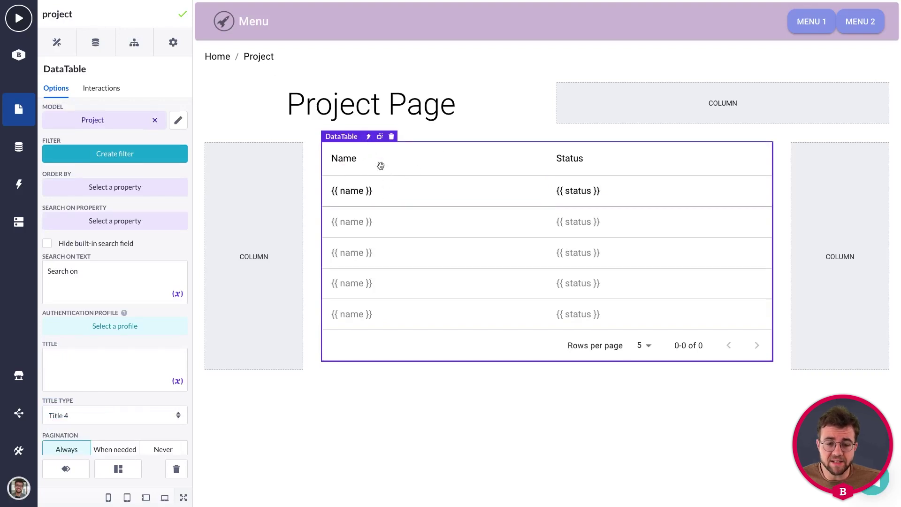
{"action": "left_click", "coordinate": [397, 190]}
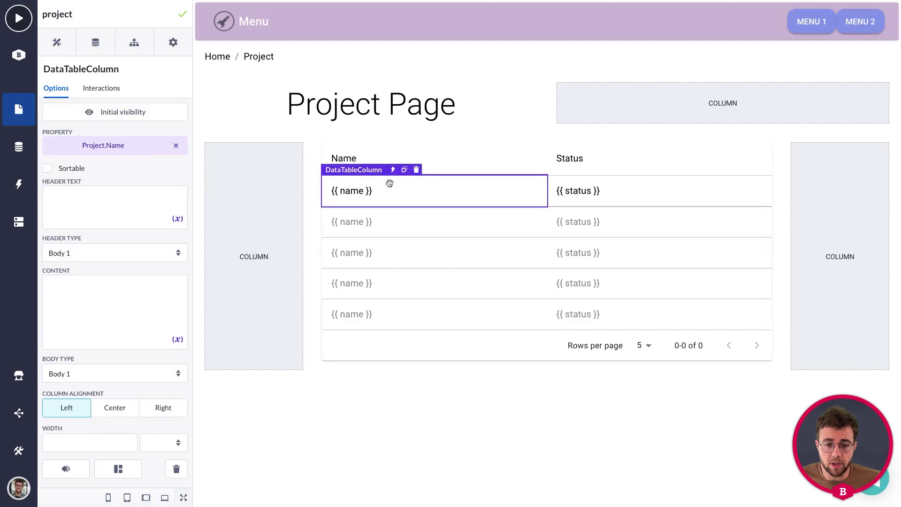
{"action": "left_click", "coordinate": [392, 170]}
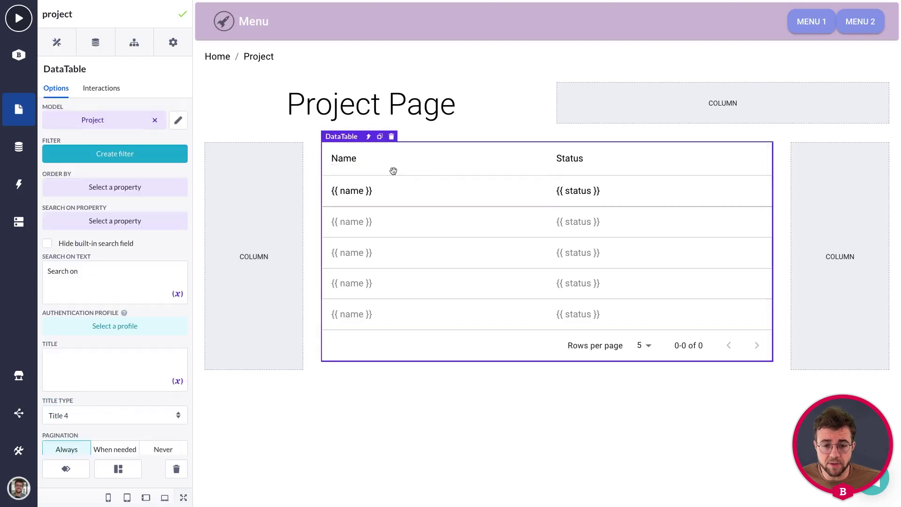
- Set the DataTable's Row Click action to open the 'project detail' page
{"action": "scroll", "coordinate": [129, 183], "scroll_direction": "down", "scroll_amount": 12}
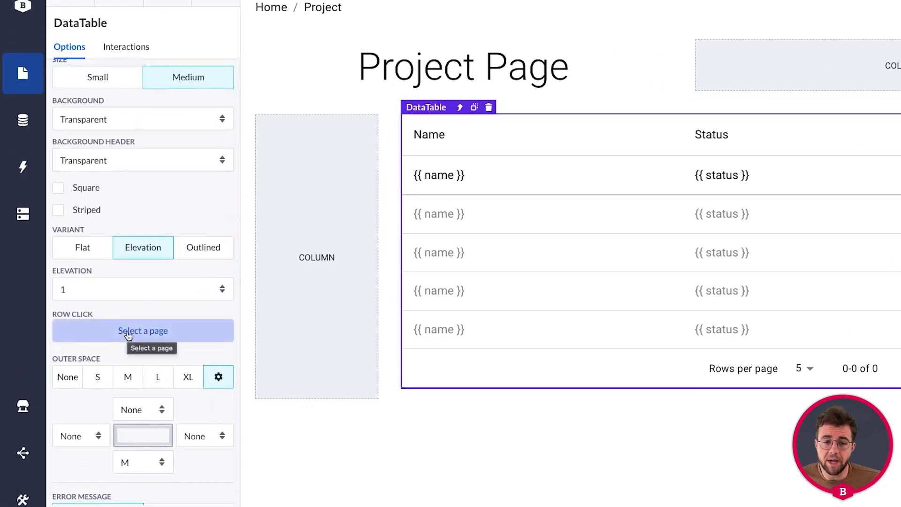
{"action": "left_click", "coordinate": [129, 335]}
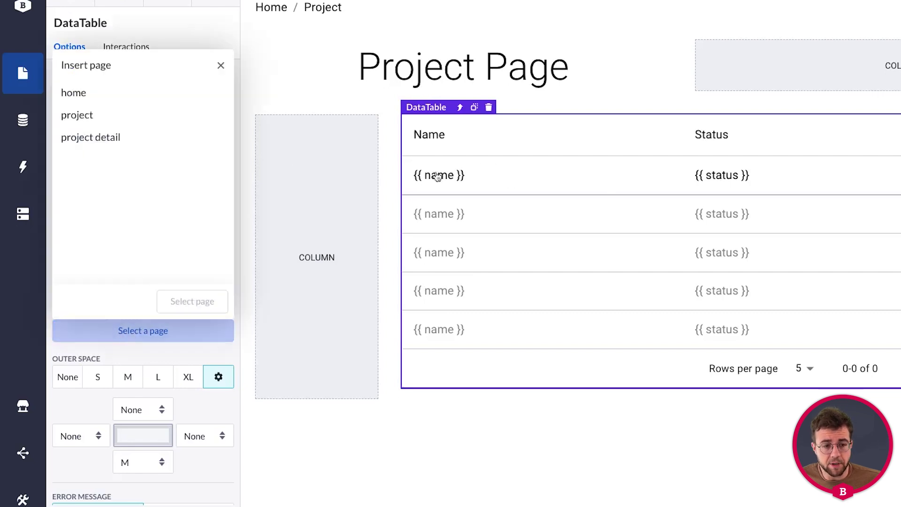
{"action": "left_click", "coordinate": [106, 139]}
{"action": "left_click", "coordinate": [207, 300]}
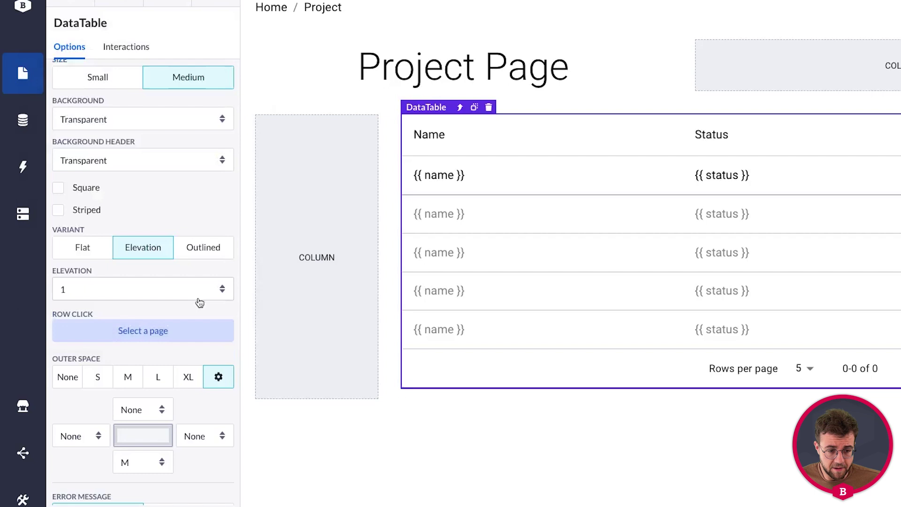
- Bind the project_id input variable to Project > Id
{"action": "scroll", "coordinate": [151, 313], "scroll_direction": "down", "scroll_amount": 1}
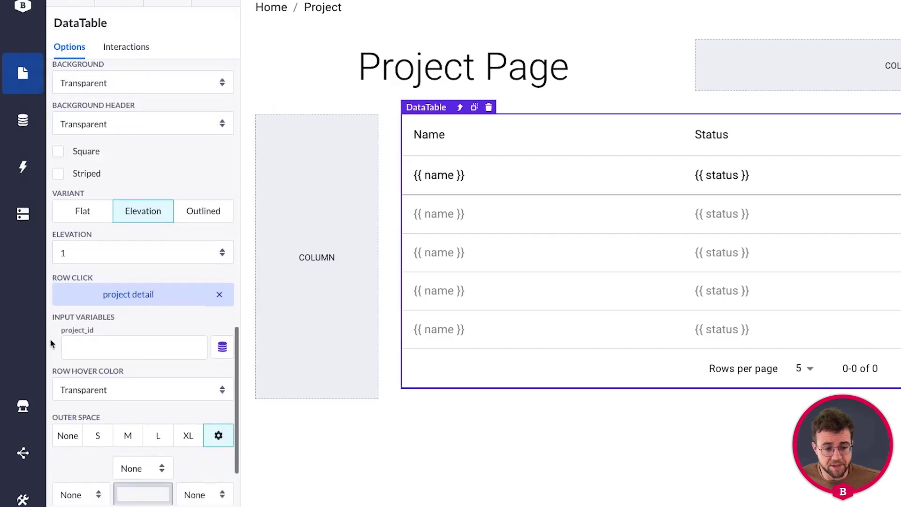
{"action": "left_click", "coordinate": [93, 341]}
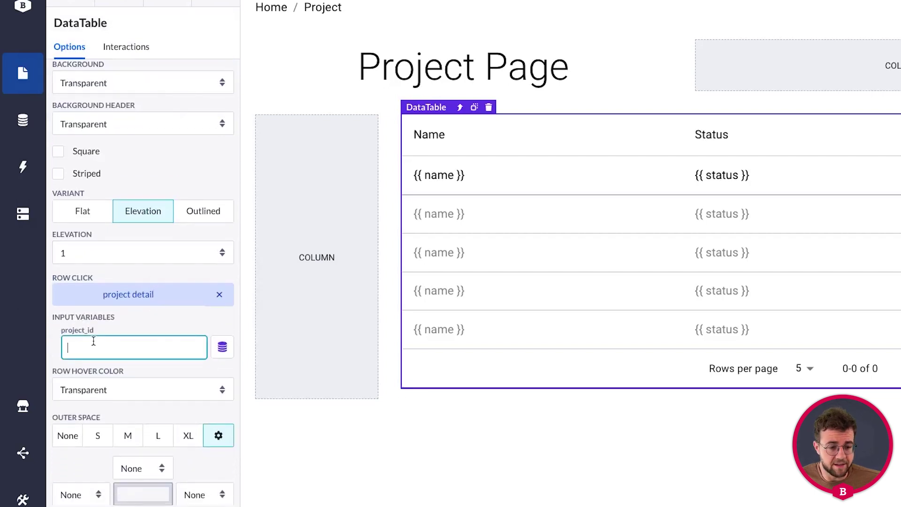
{"action": "left_click", "coordinate": [222, 348]}
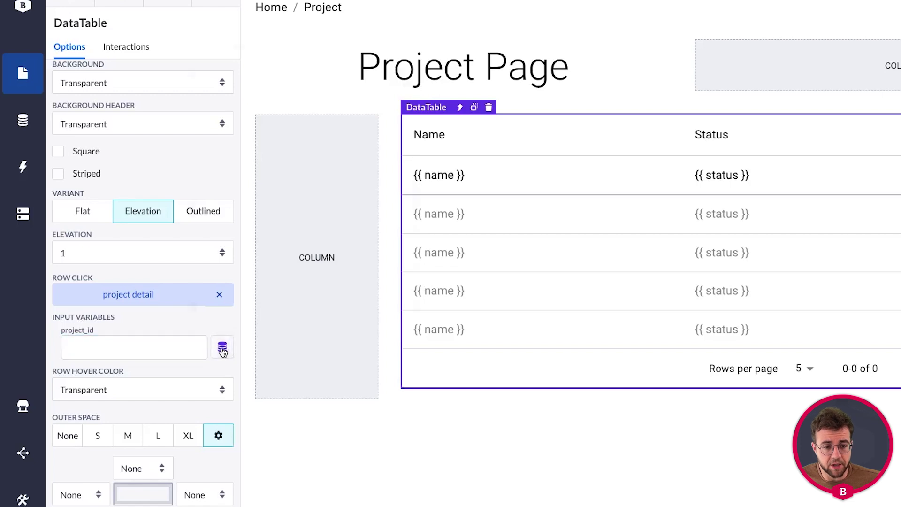
{"action": "left_click", "coordinate": [259, 114]}
{"action": "scroll", "coordinate": [274, 196], "scroll_direction": "down", "scroll_amount": 1}
{"action": "left_click", "coordinate": [277, 214]}
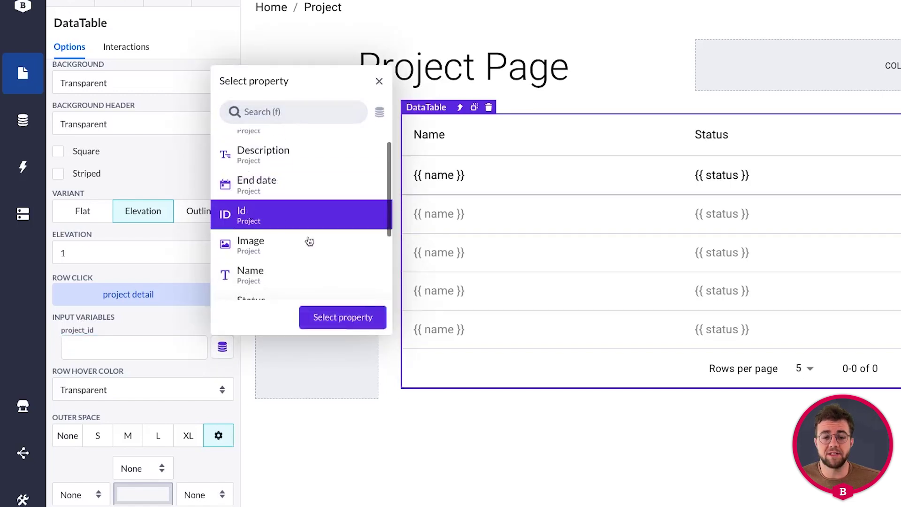
{"action": "left_click", "coordinate": [356, 322]}
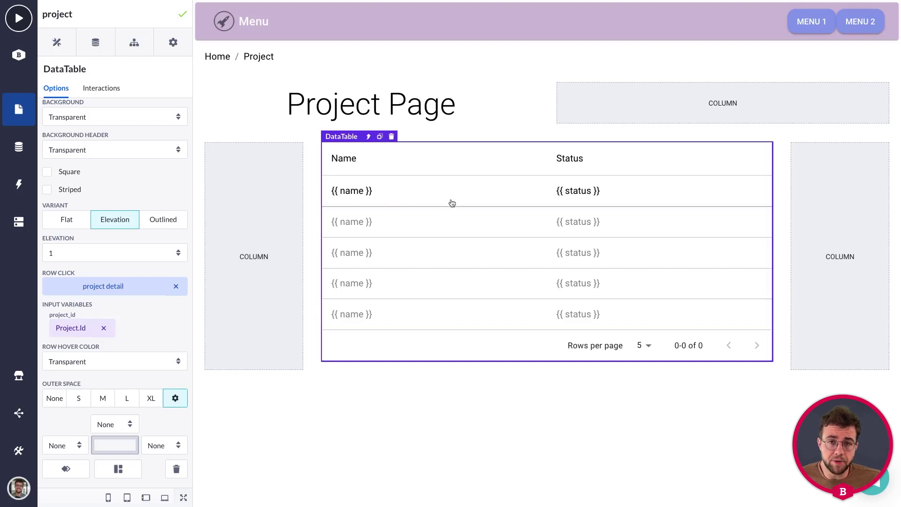
- Preview the app, open the Clean the house project's details, then go back
{"action": "left_click", "coordinate": [316, 242]}
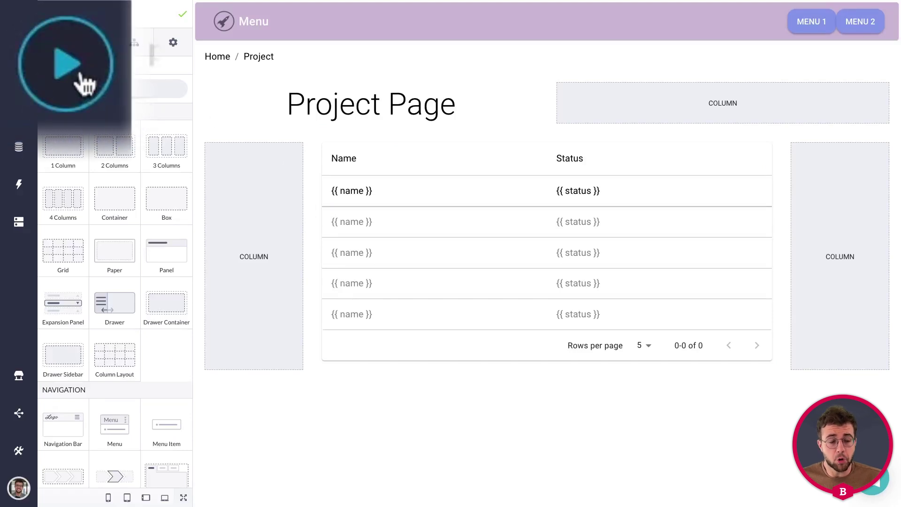
{"action": "left_click", "coordinate": [17, 19]}
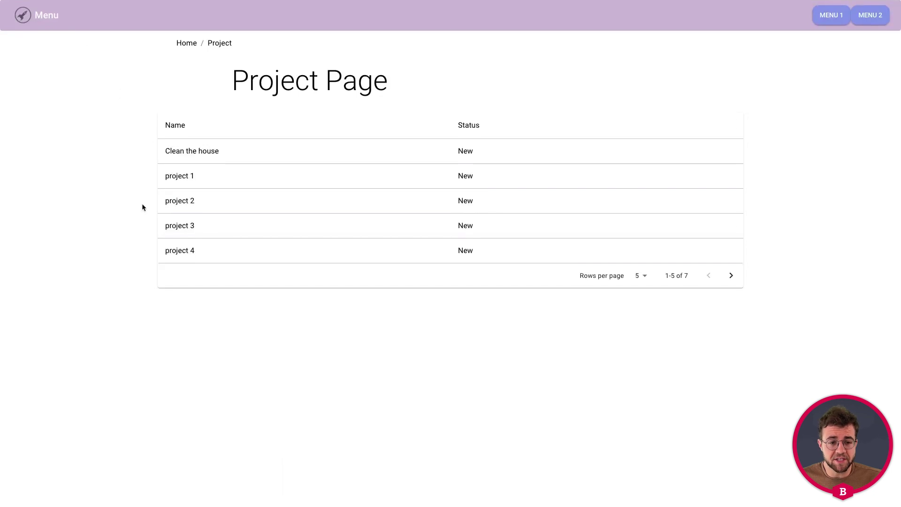
{"action": "left_click", "coordinate": [238, 154]}
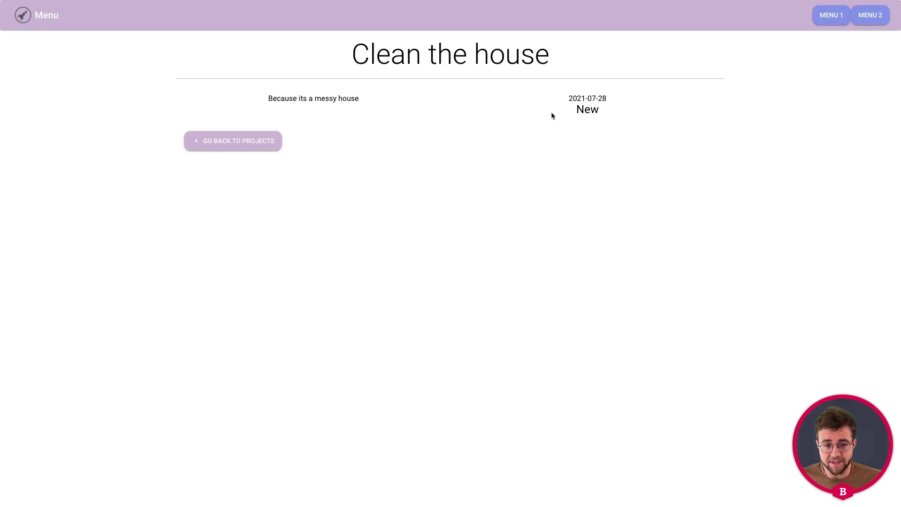
{"action": "left_click", "coordinate": [233, 143]}
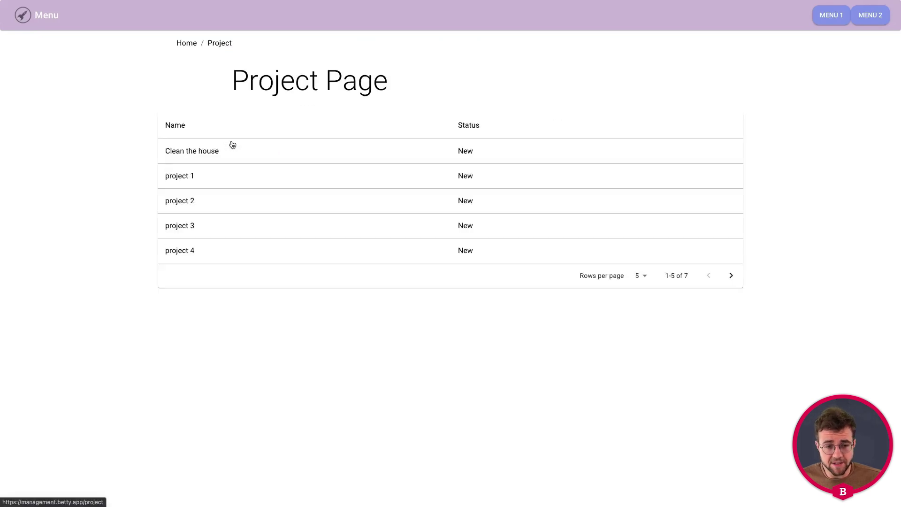
- Open project 3's detail page, return to the list, and open it again
{"action": "left_click", "coordinate": [216, 231]}
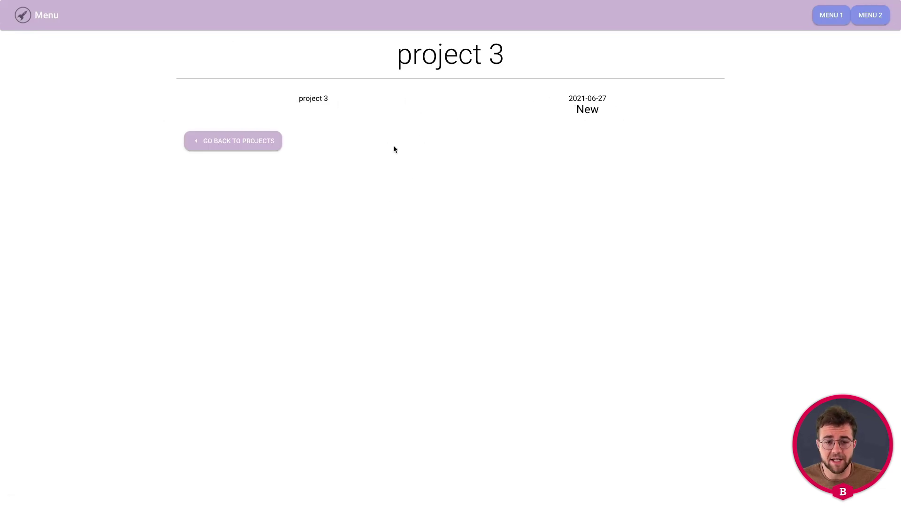
{"action": "left_click", "coordinate": [239, 146]}
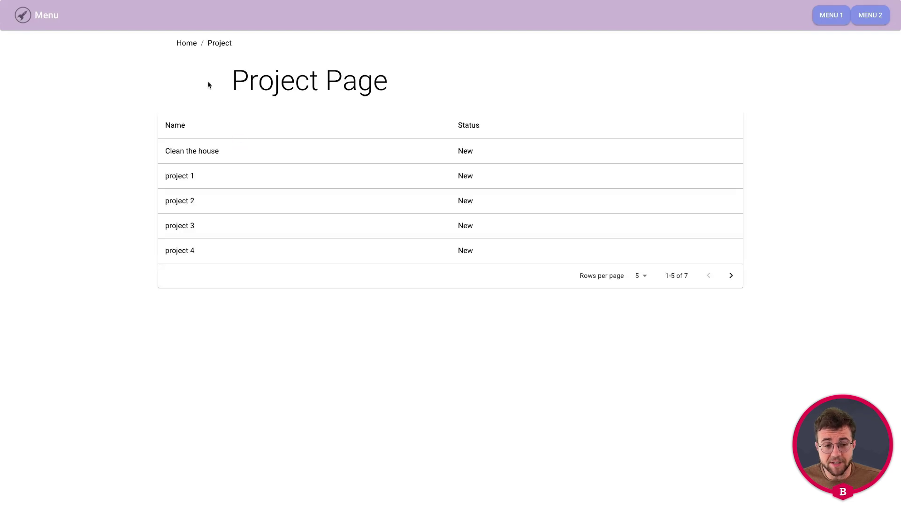
{"action": "left_click", "coordinate": [244, 237]}
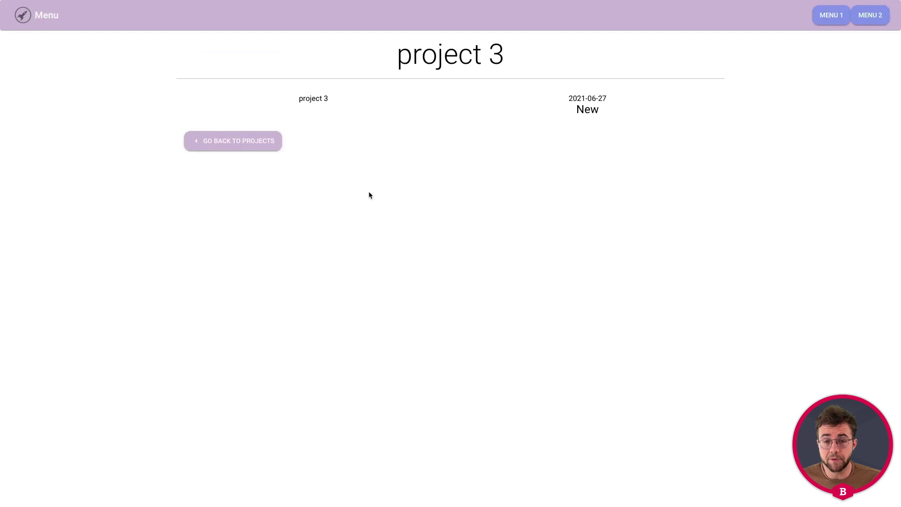